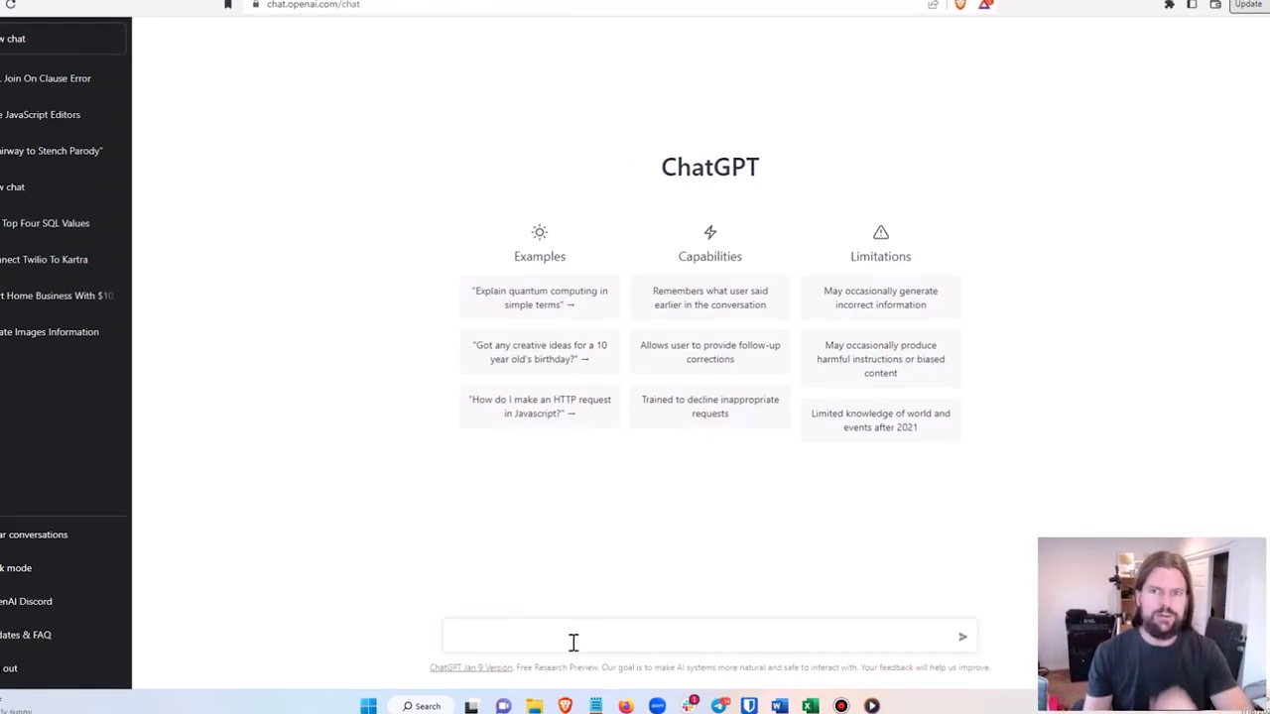
Send 'My 10 year old dog is vomiting and having diarrhea after visiting my family for Christmas…'.
left_click(573, 643)
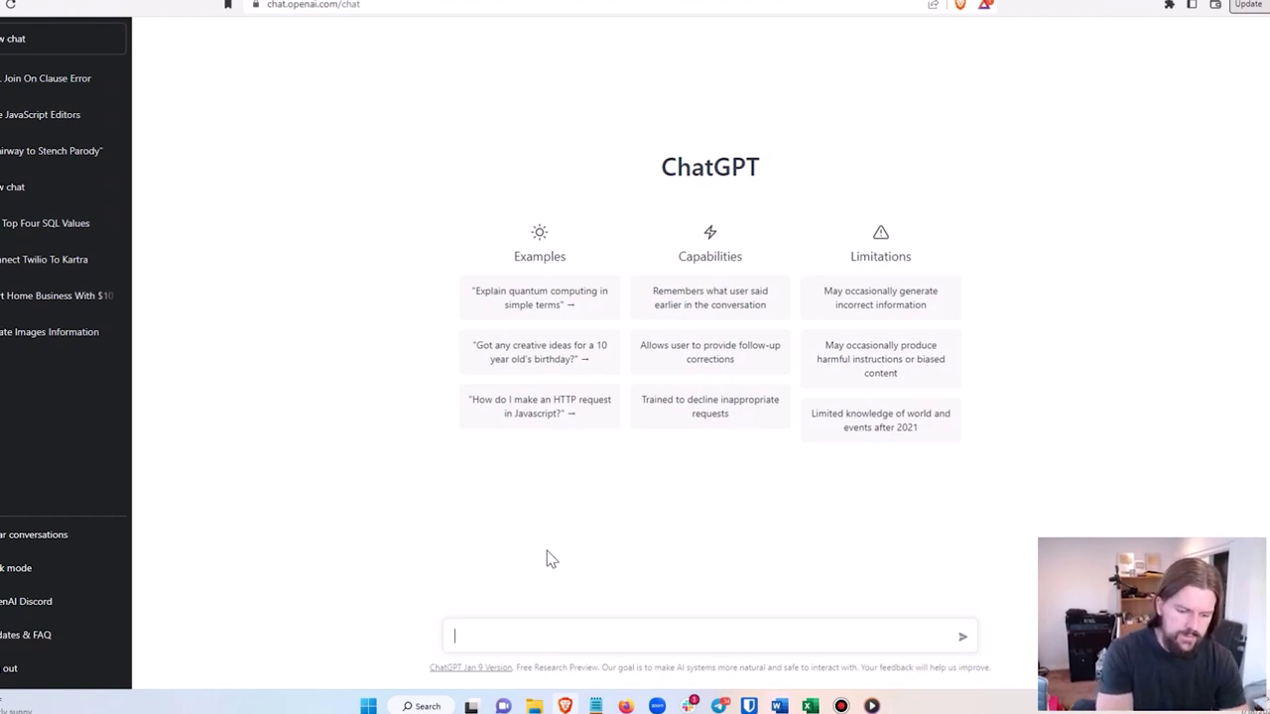
type("My 10 year")
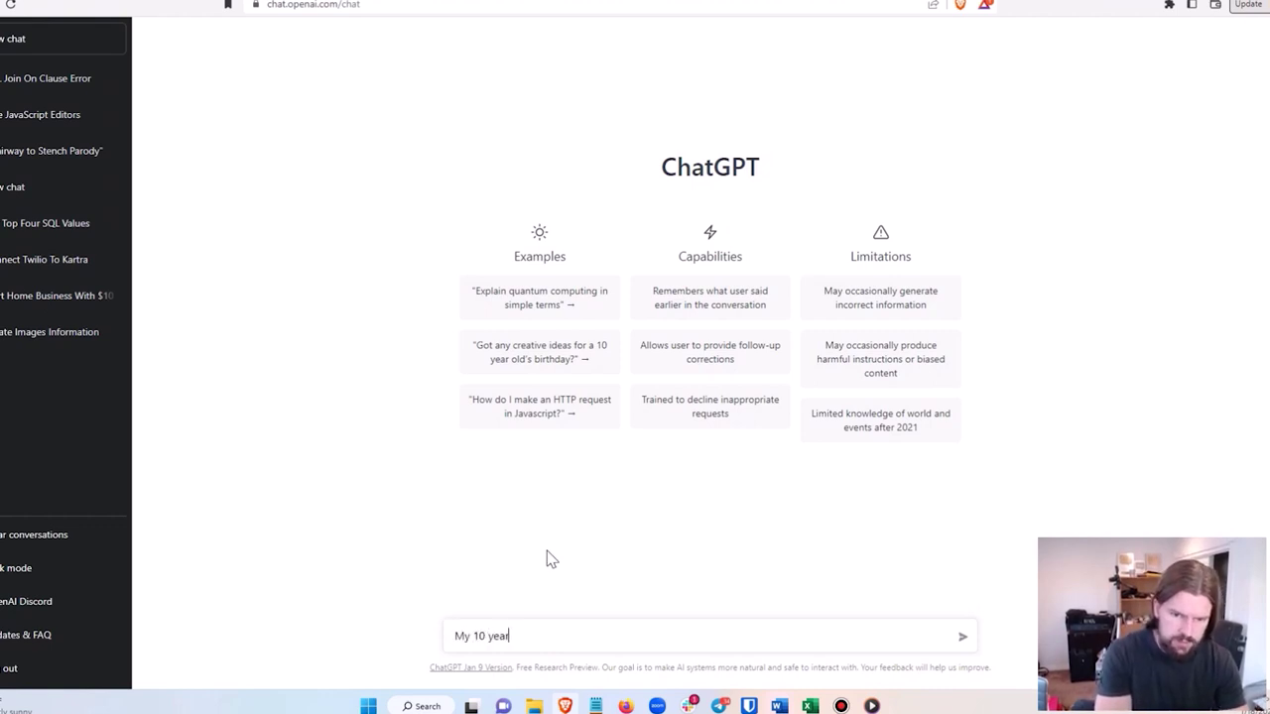
type(" old dog is ")
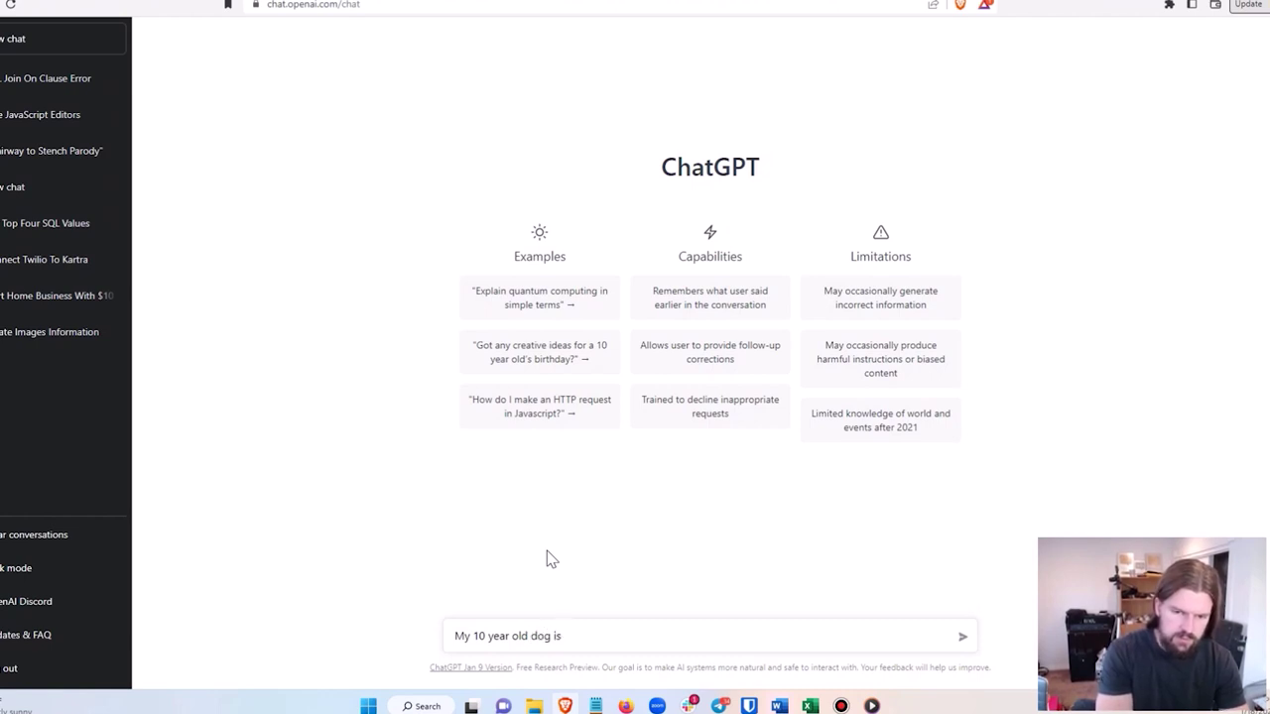
type("vomiting and ha")
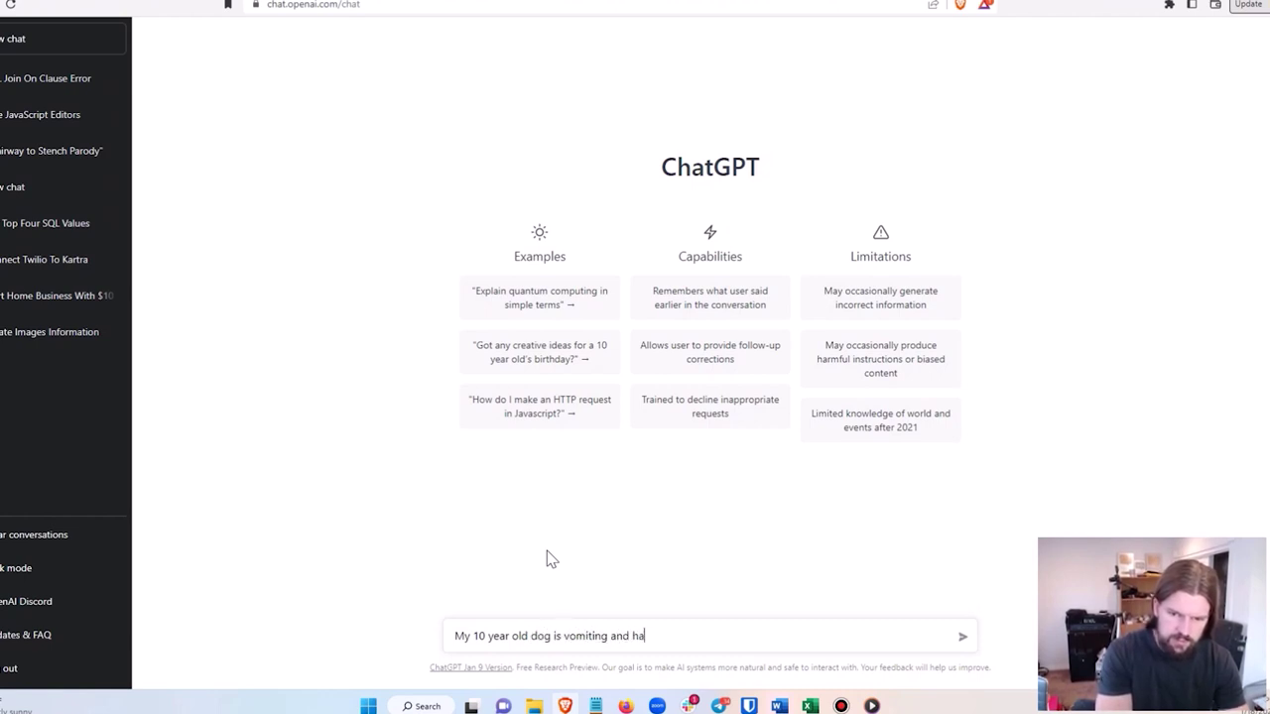
type("ving diarrhea")
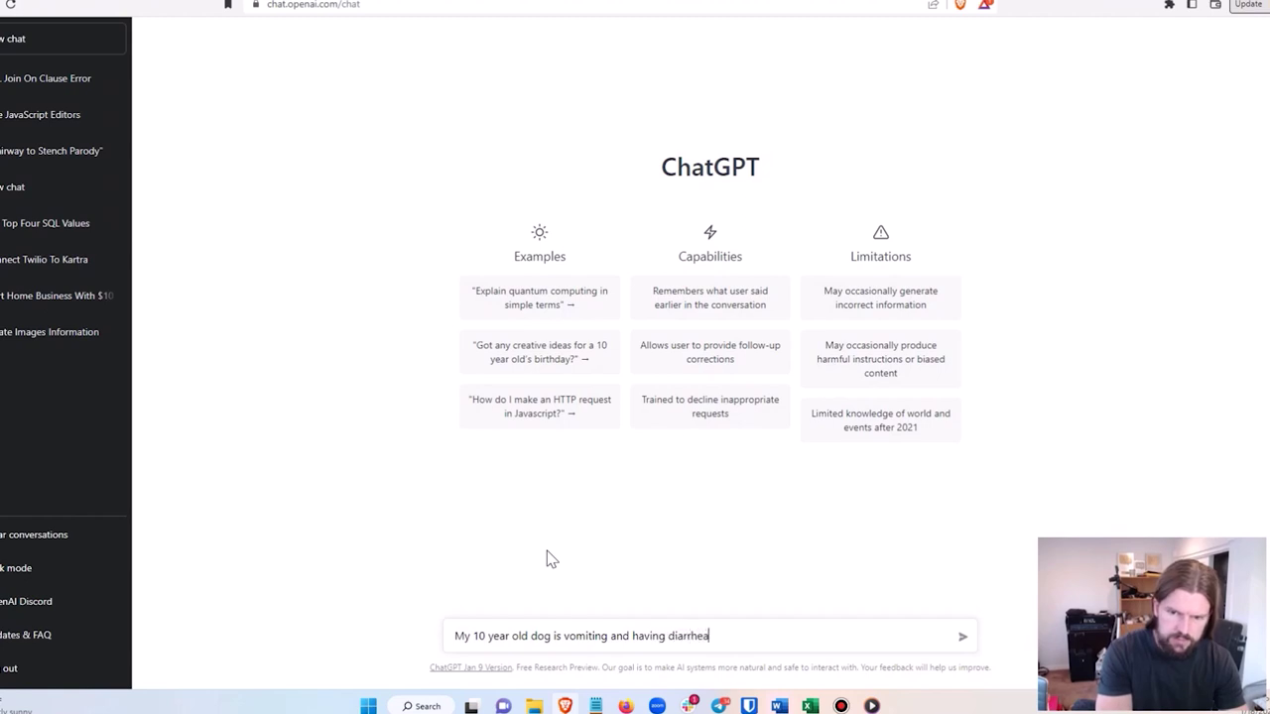
type(" after ")
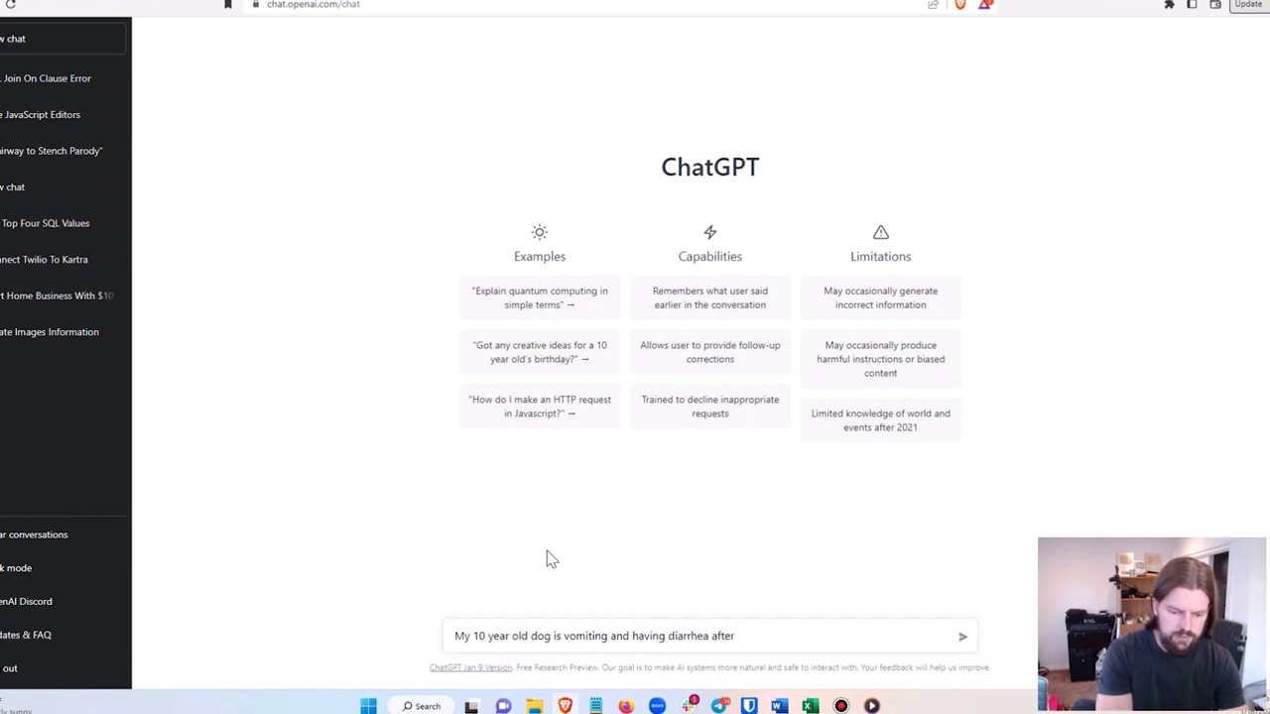
type("visiting m")
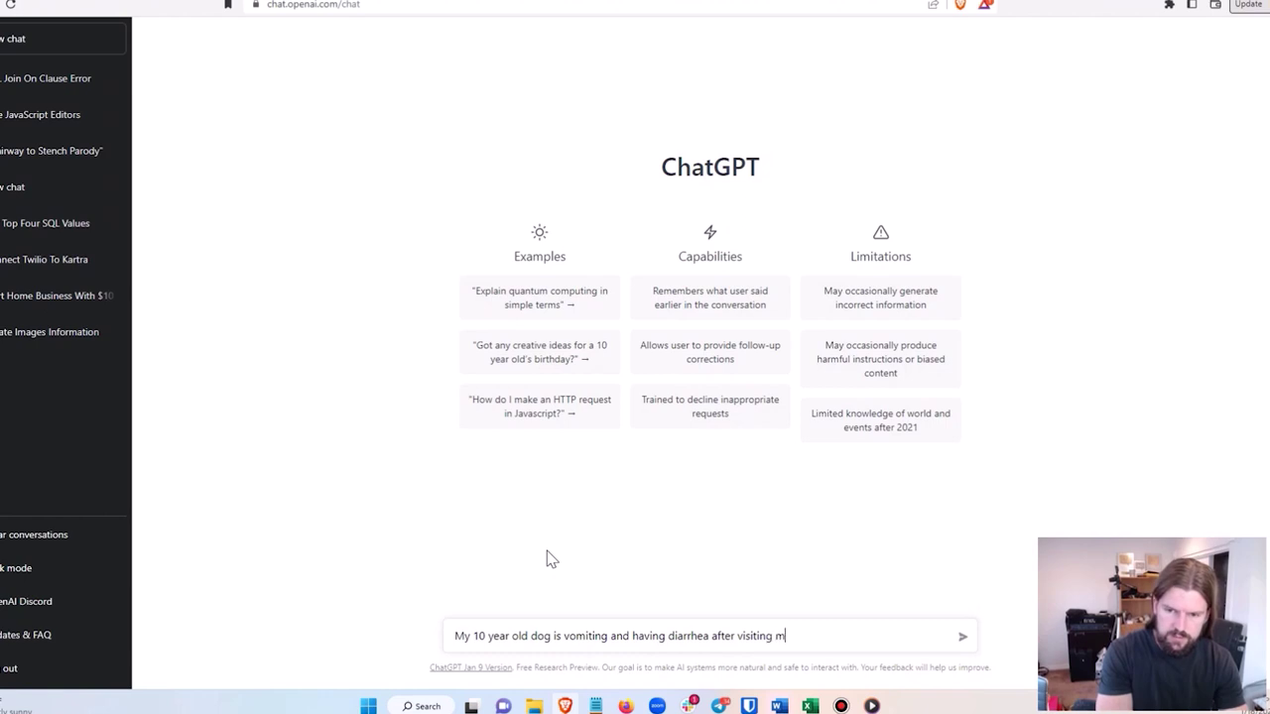
type("y family for Chri")
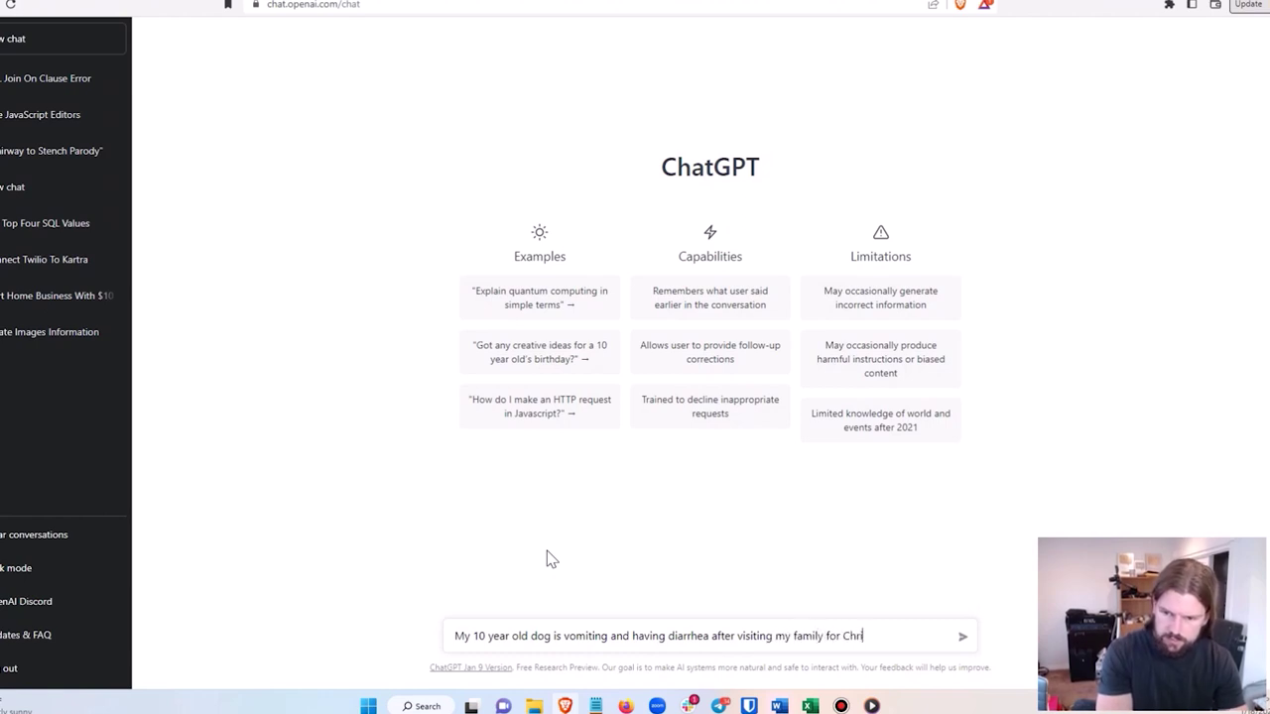
type("stmas. What migh")
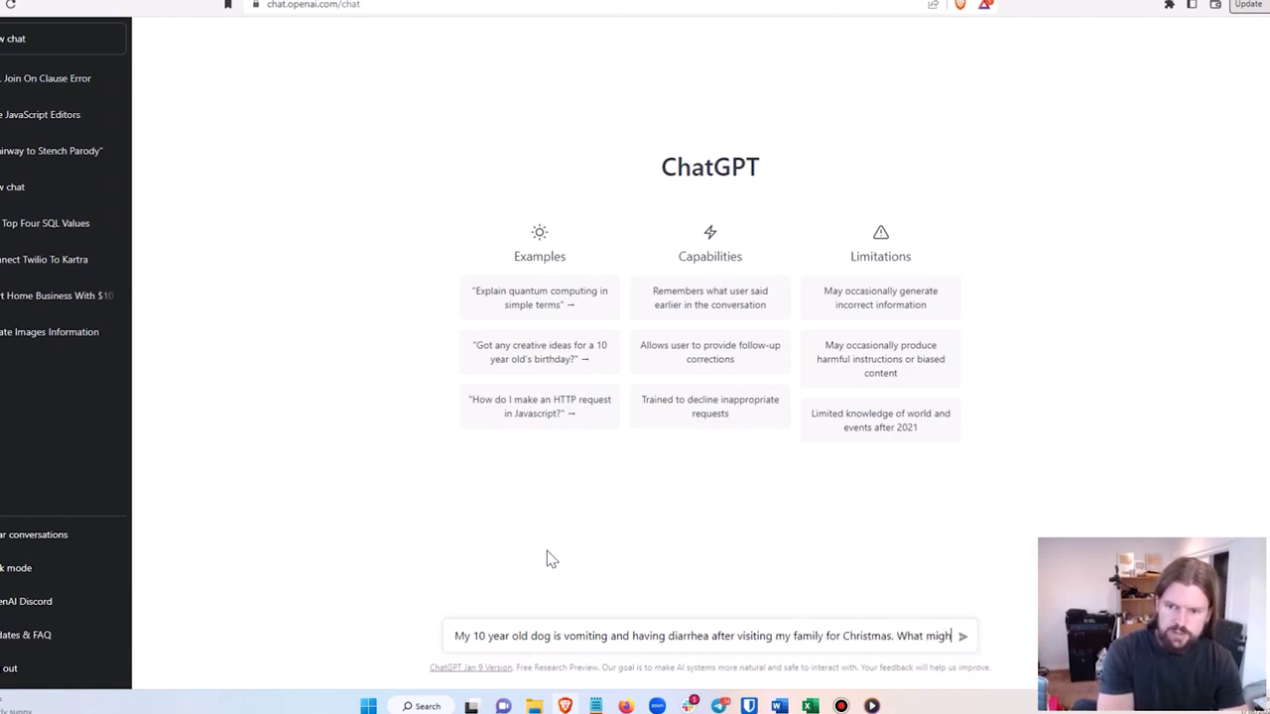
type("t be the problem?")
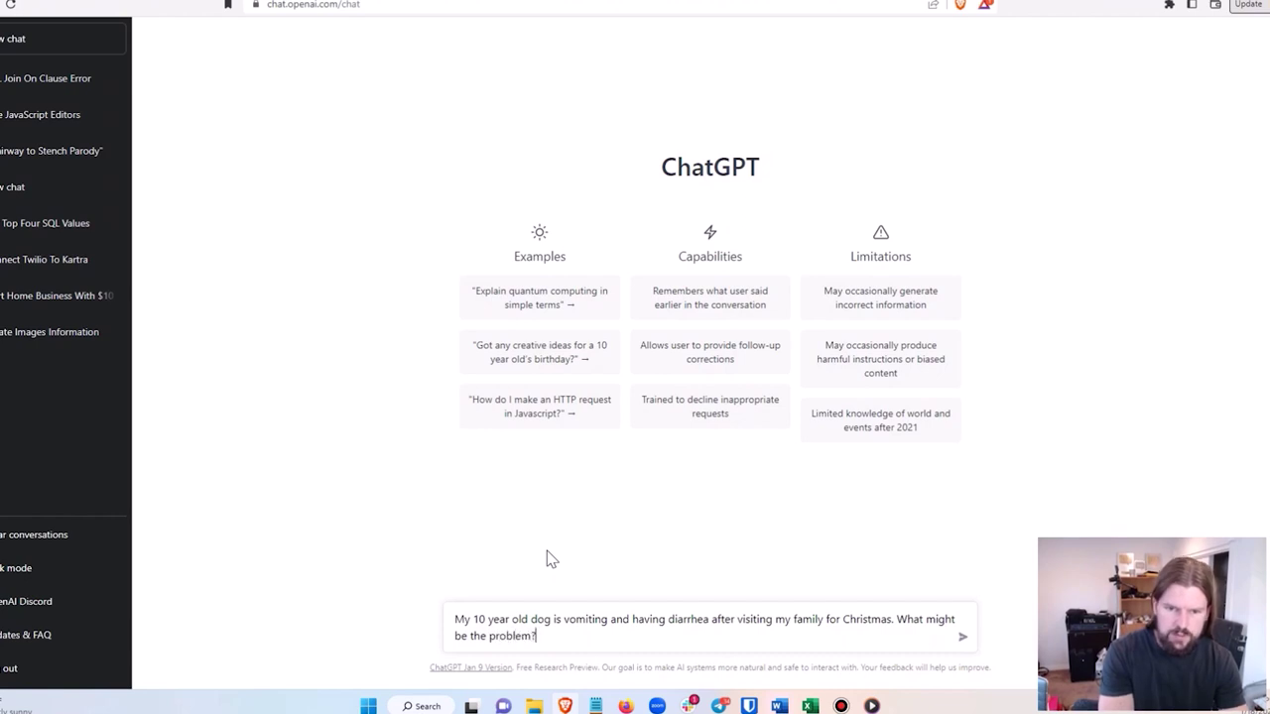
key("Return")
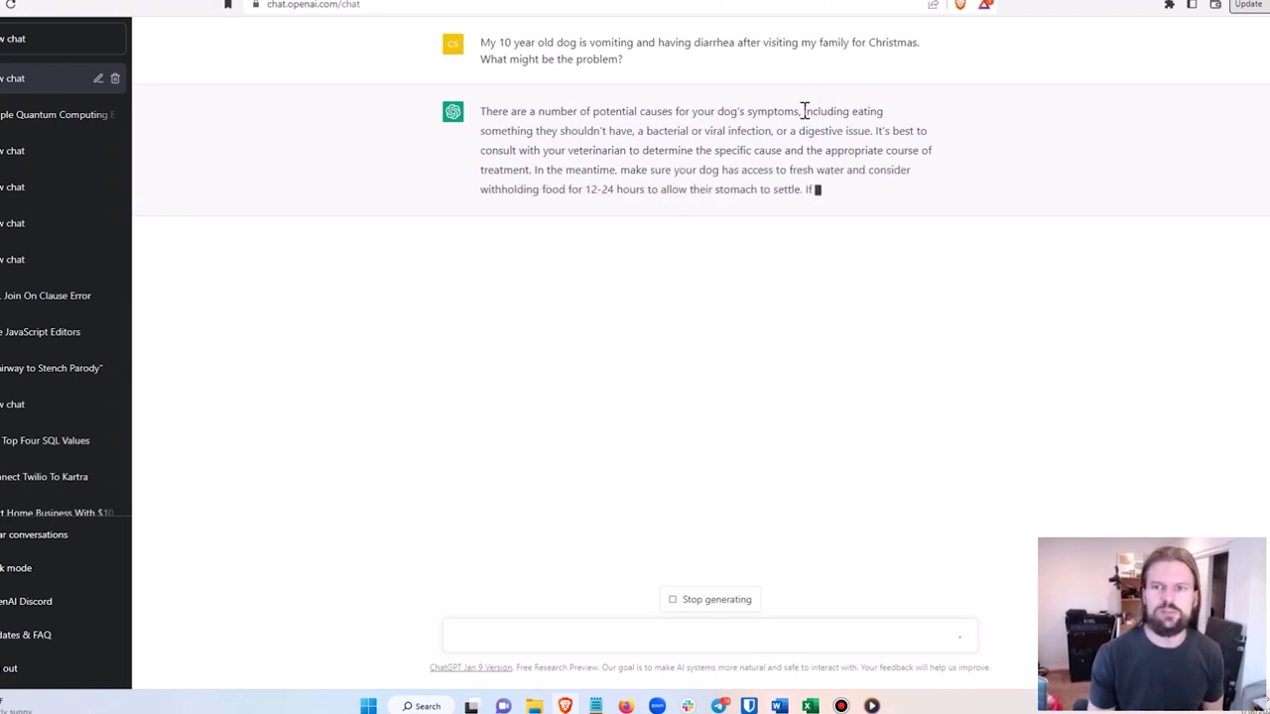
Highlight the reply's opening, the 12-24 hour food advice, and the vet-care guidance while reading.
left_click_drag(805, 111, 615, 127)
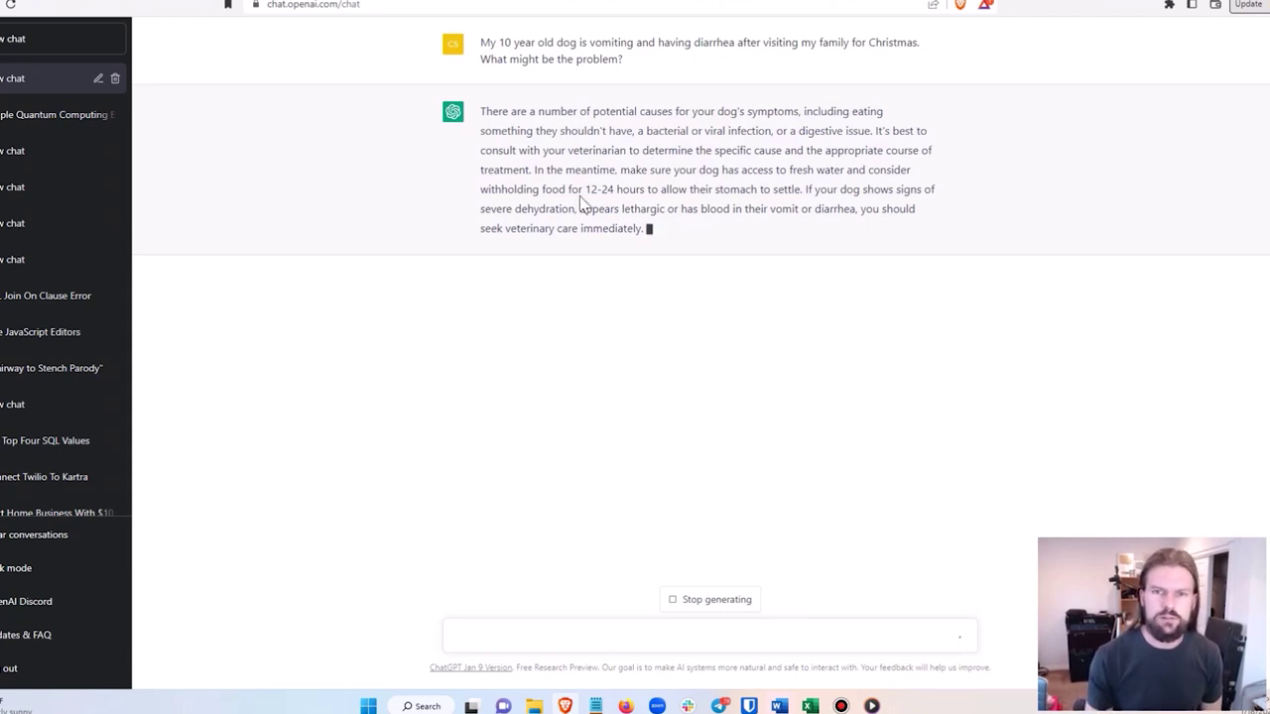
left_click_drag(581, 199, 658, 204)
left_click(647, 210)
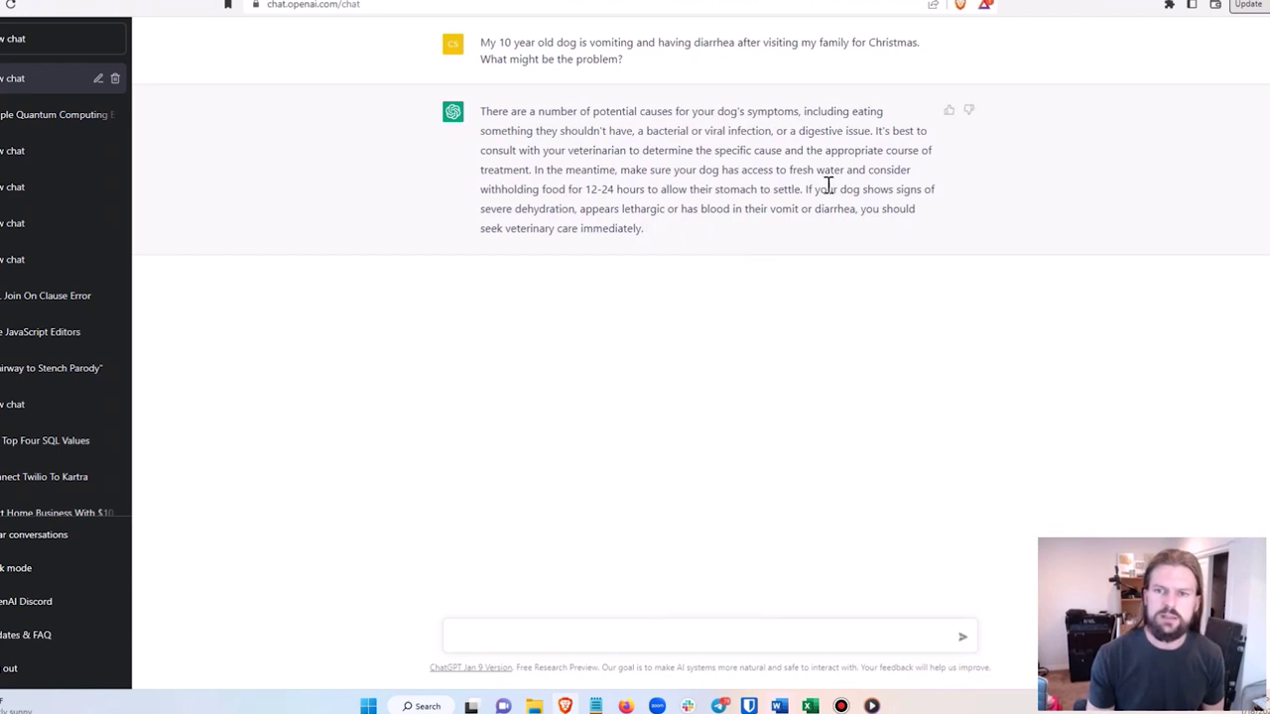
left_click_drag(805, 189, 822, 238)
left_click(715, 233)
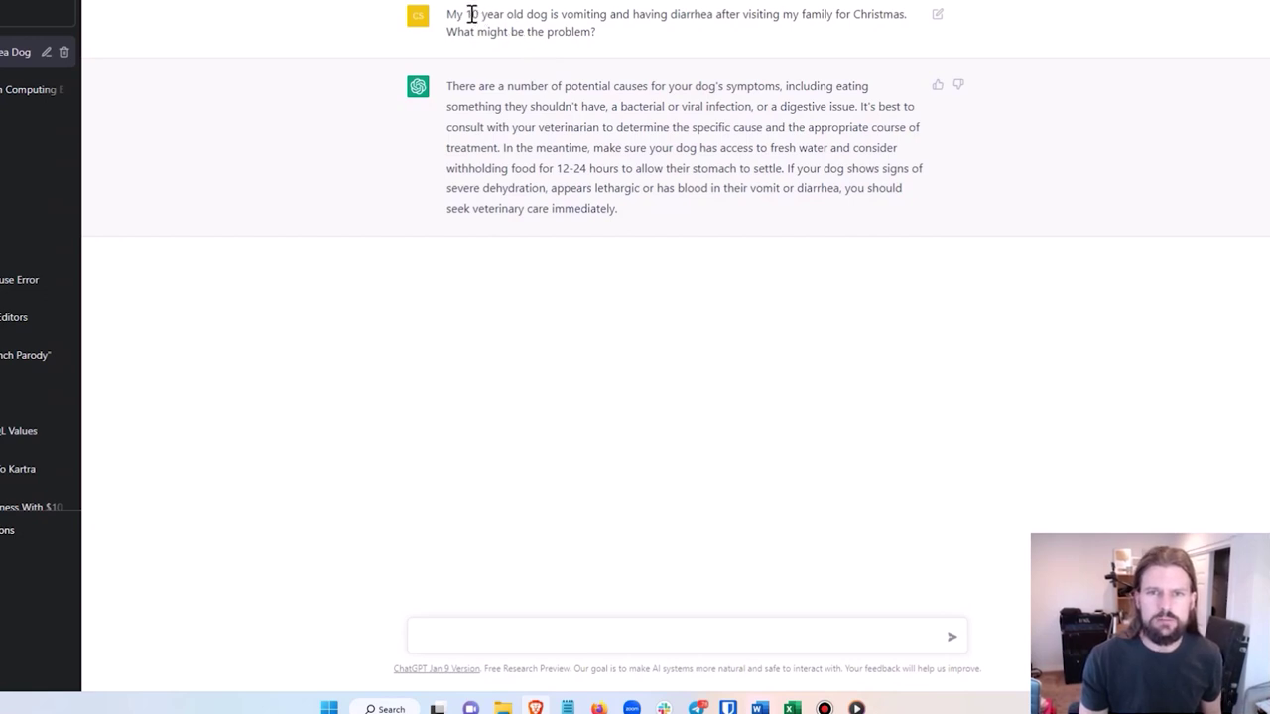
left_click_drag(468, 13, 526, 13)
left_click(557, 54)
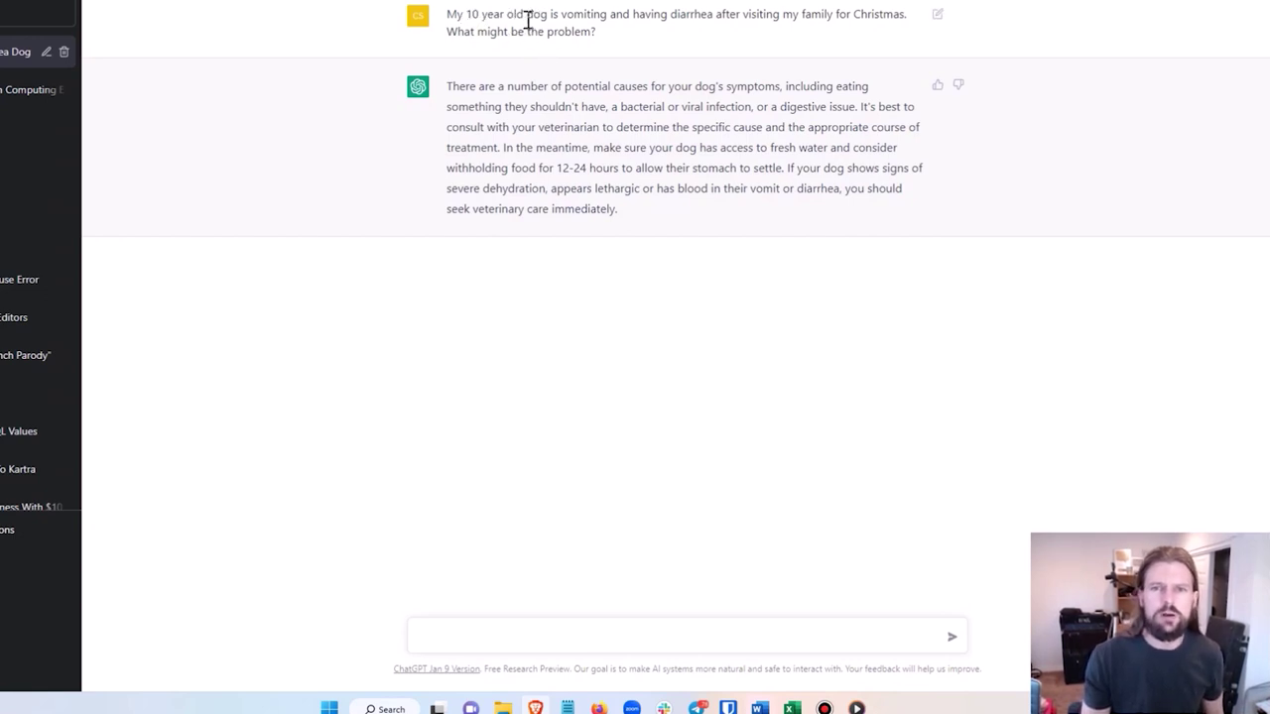
double_click(534, 15)
left_click(592, 70)
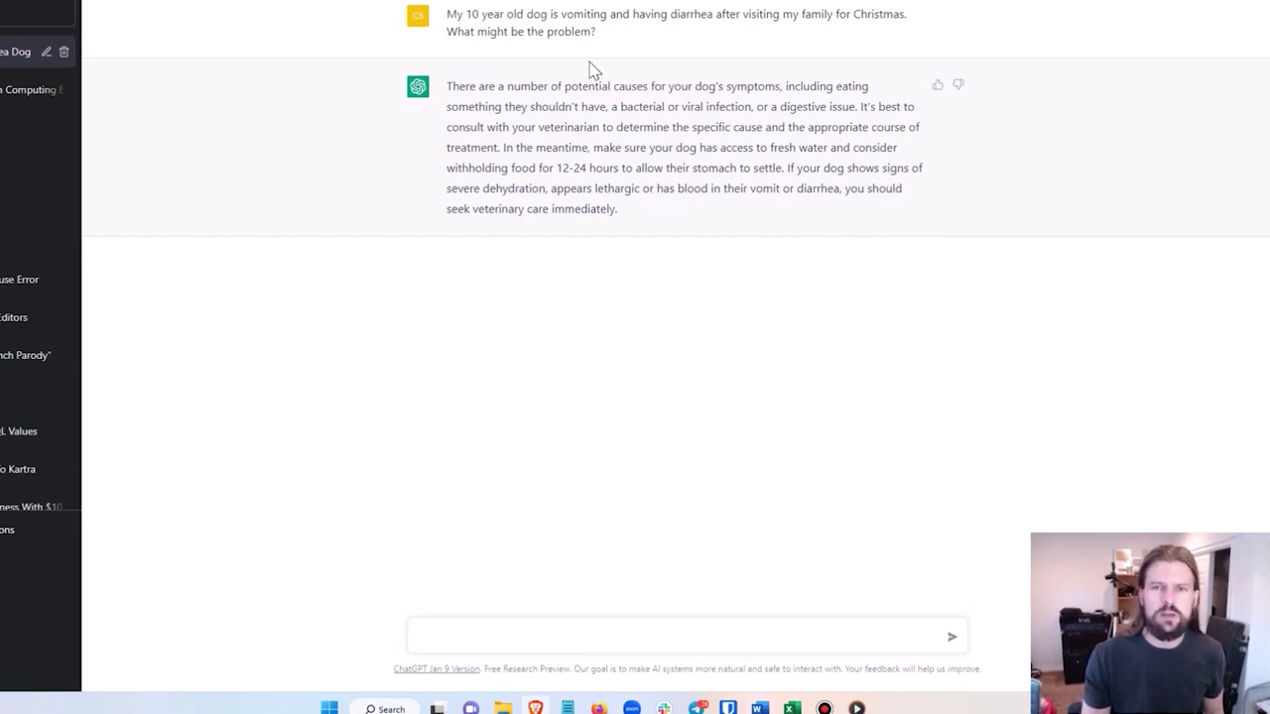
left_click_drag(562, 14, 714, 15)
left_click(670, 36)
left_click(705, 33)
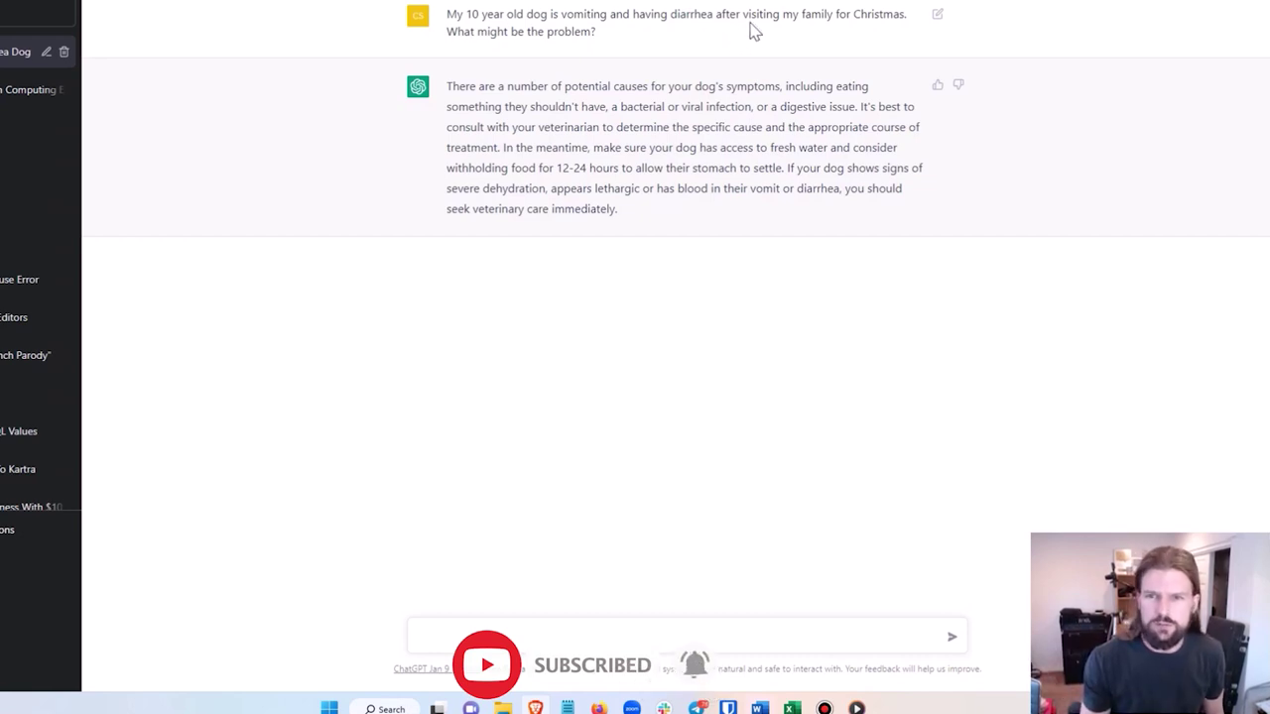
left_click_drag(716, 14, 903, 16)
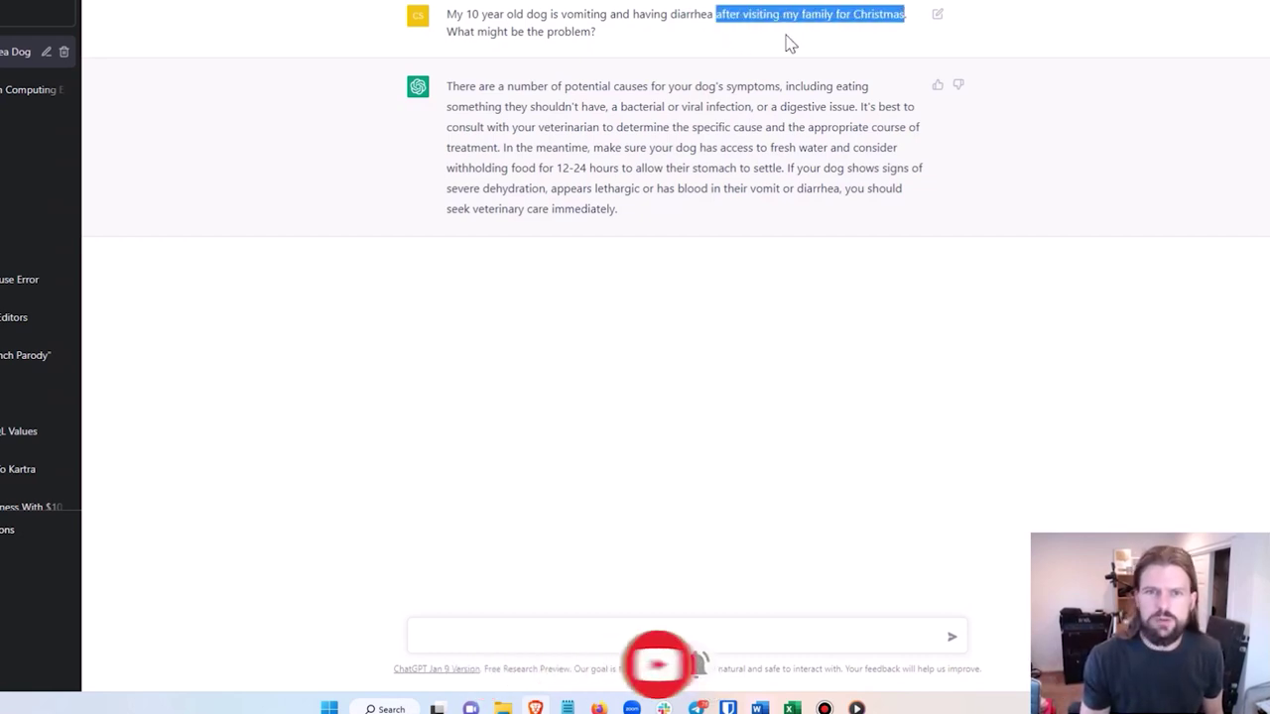
left_click(707, 42)
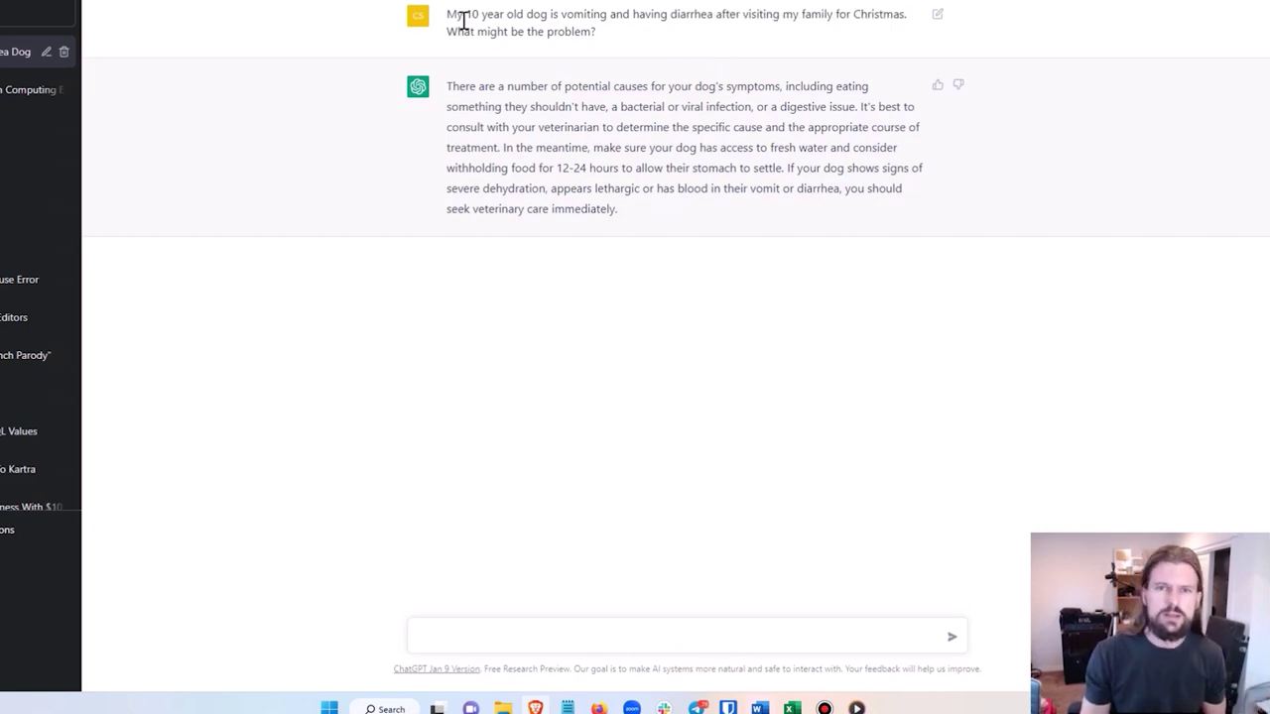
left_click_drag(464, 14, 543, 14)
left_click(527, 14)
double_click(536, 13)
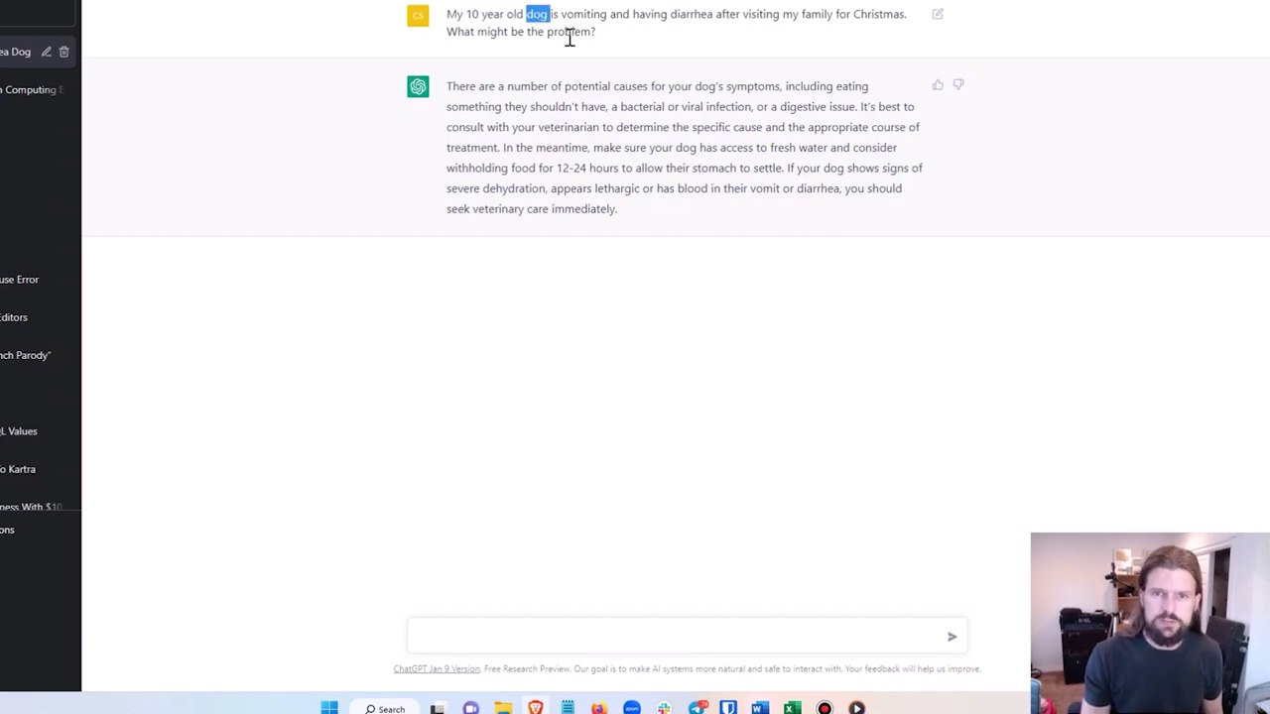
left_click(557, 14)
left_click_drag(562, 14, 716, 58)
left_click(716, 57)
left_click_drag(739, 14, 903, 20)
left_click(836, 49)
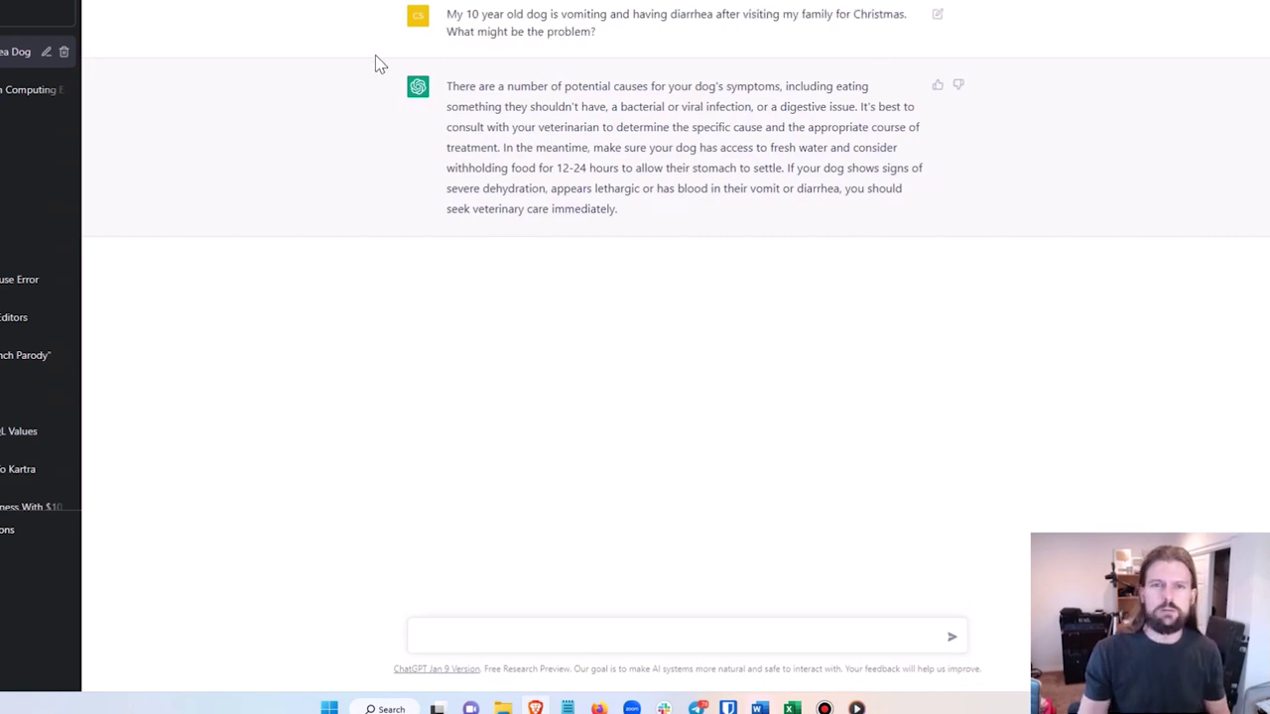
left_click_drag(453, 33, 626, 49)
left_click(631, 52)
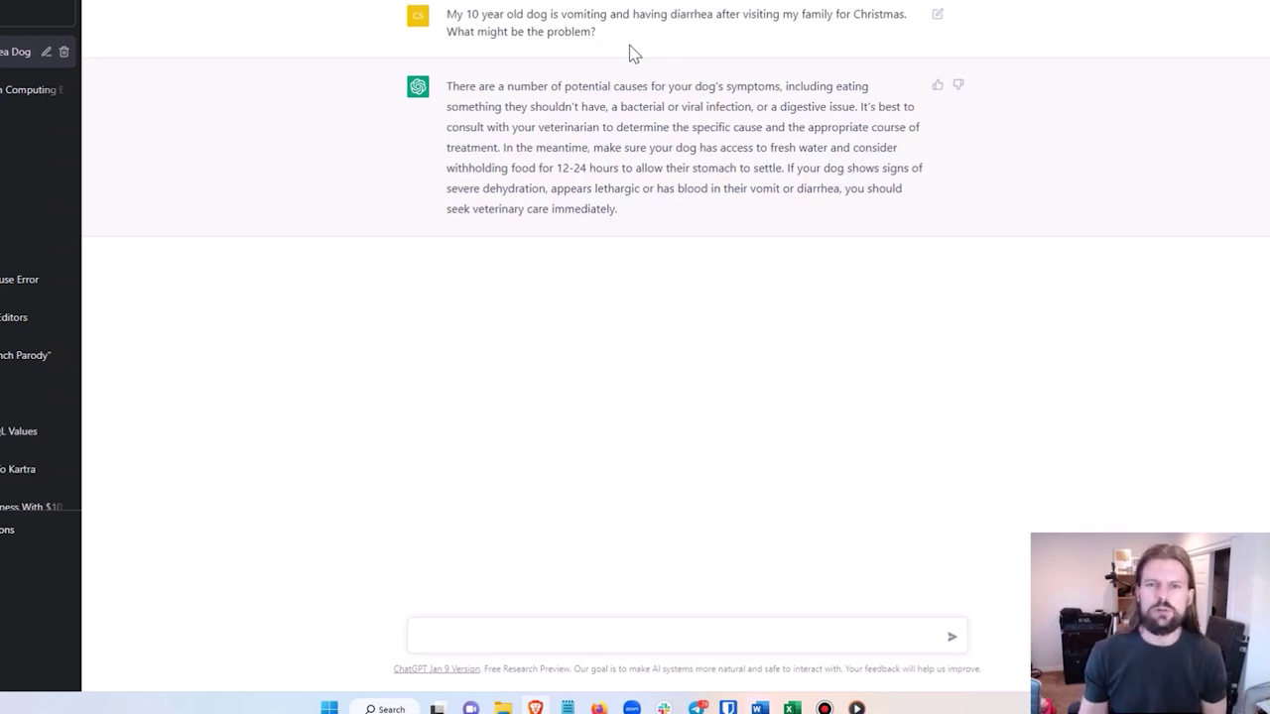
left_click_drag(447, 87, 674, 227)
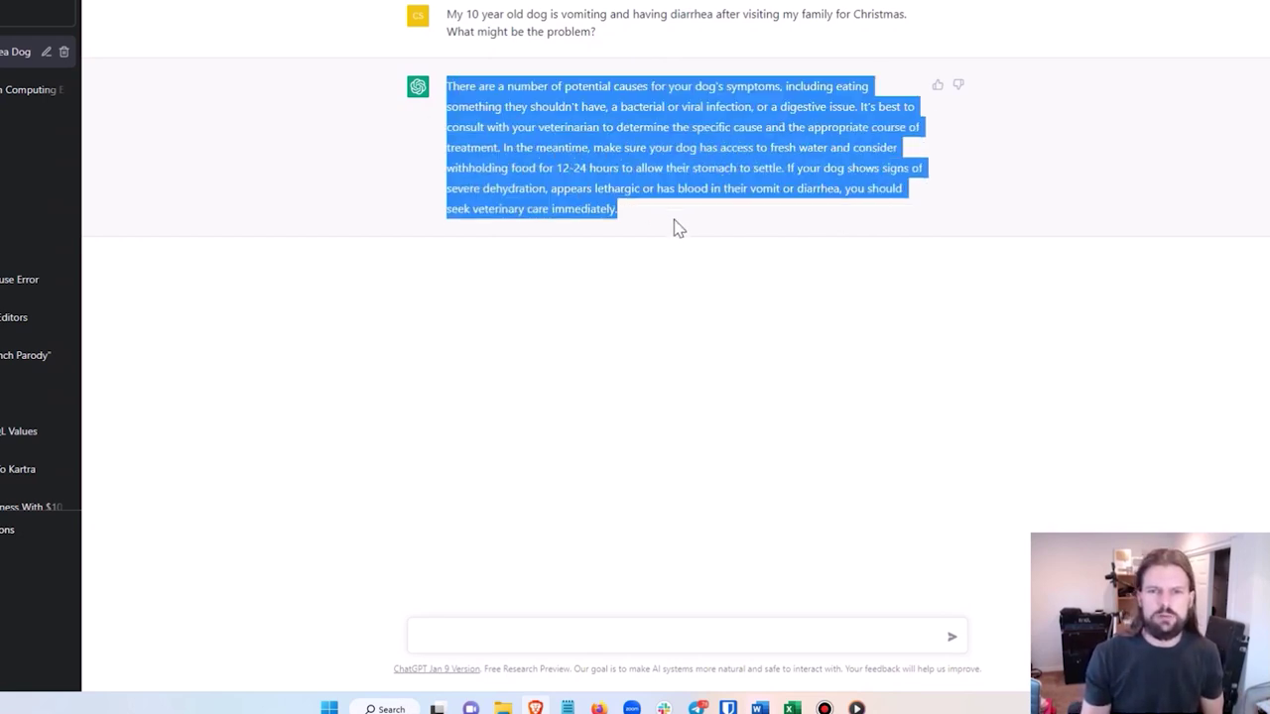
left_click(660, 222)
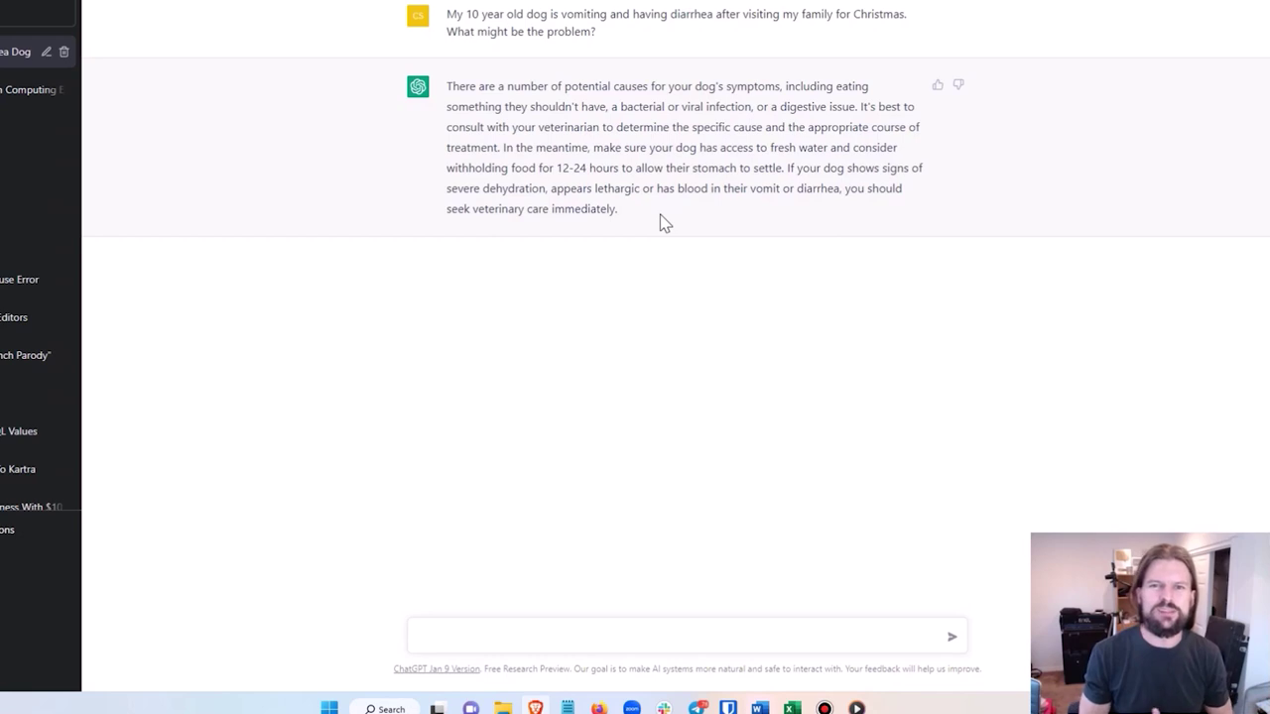
left_click(529, 633)
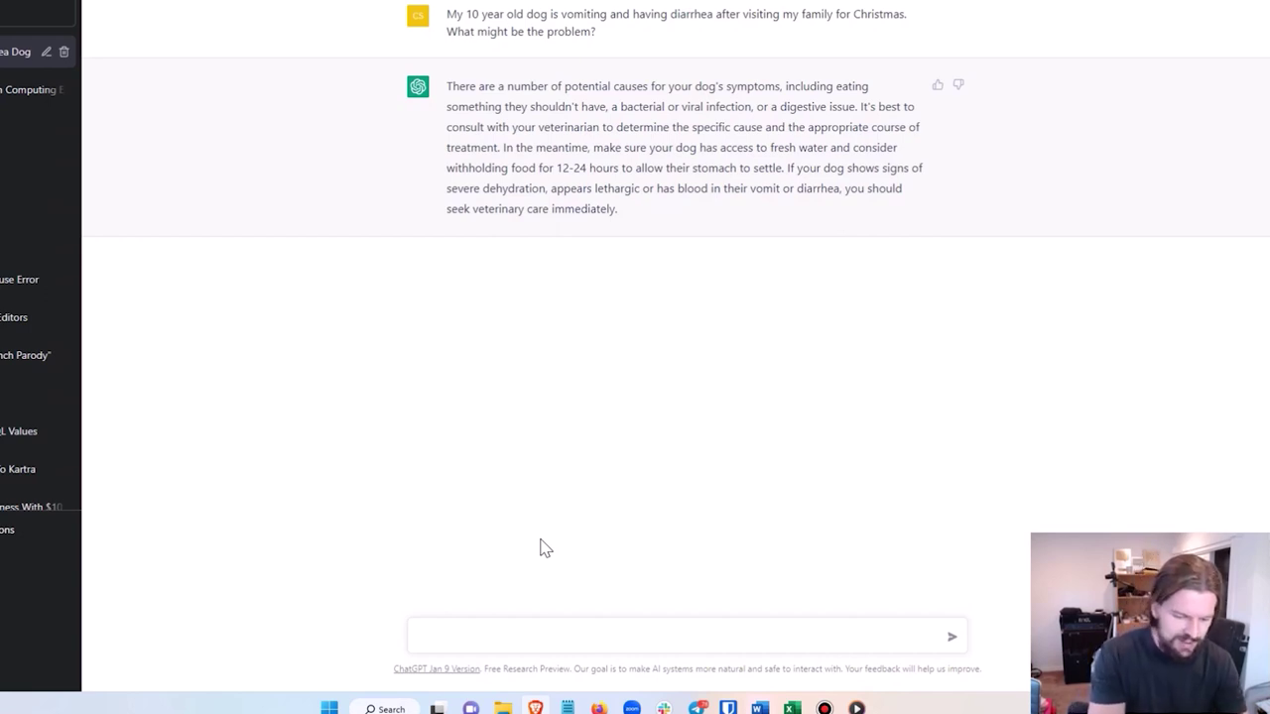
Send the prompt 'write a speech about people with bad breath in the style of Donald Trump'.
type("write a spee")
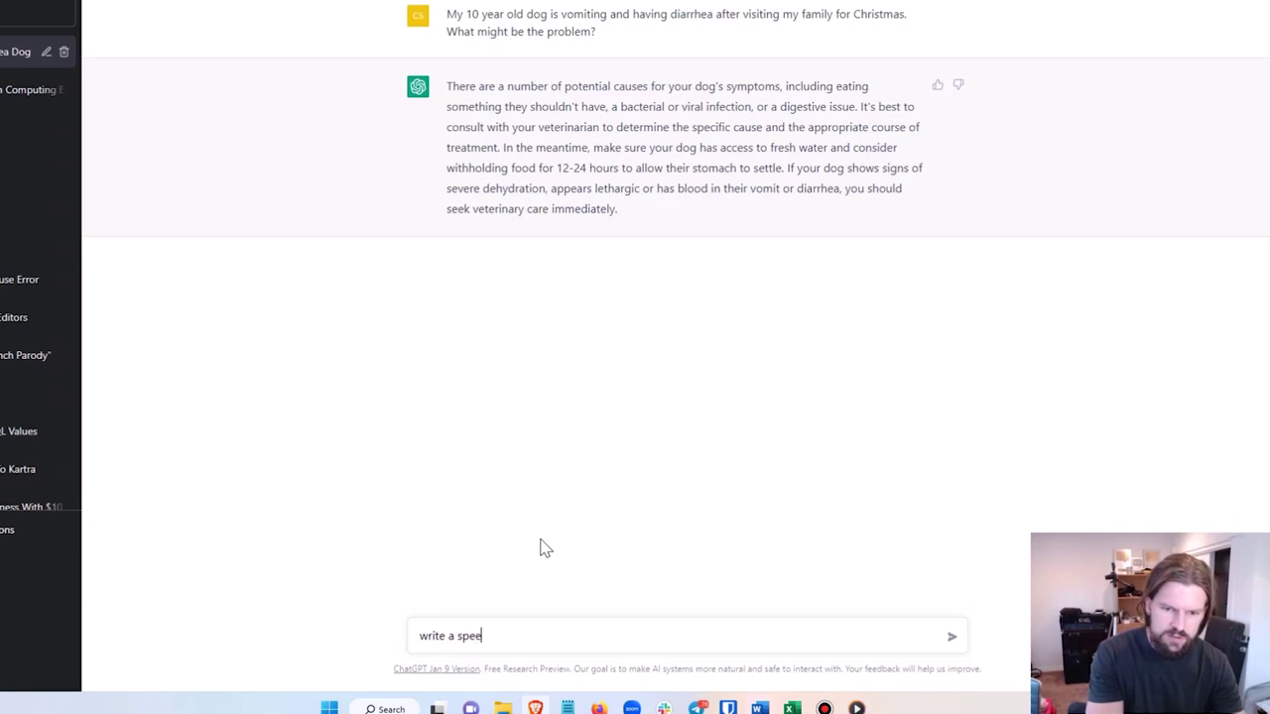
type("ch about ")
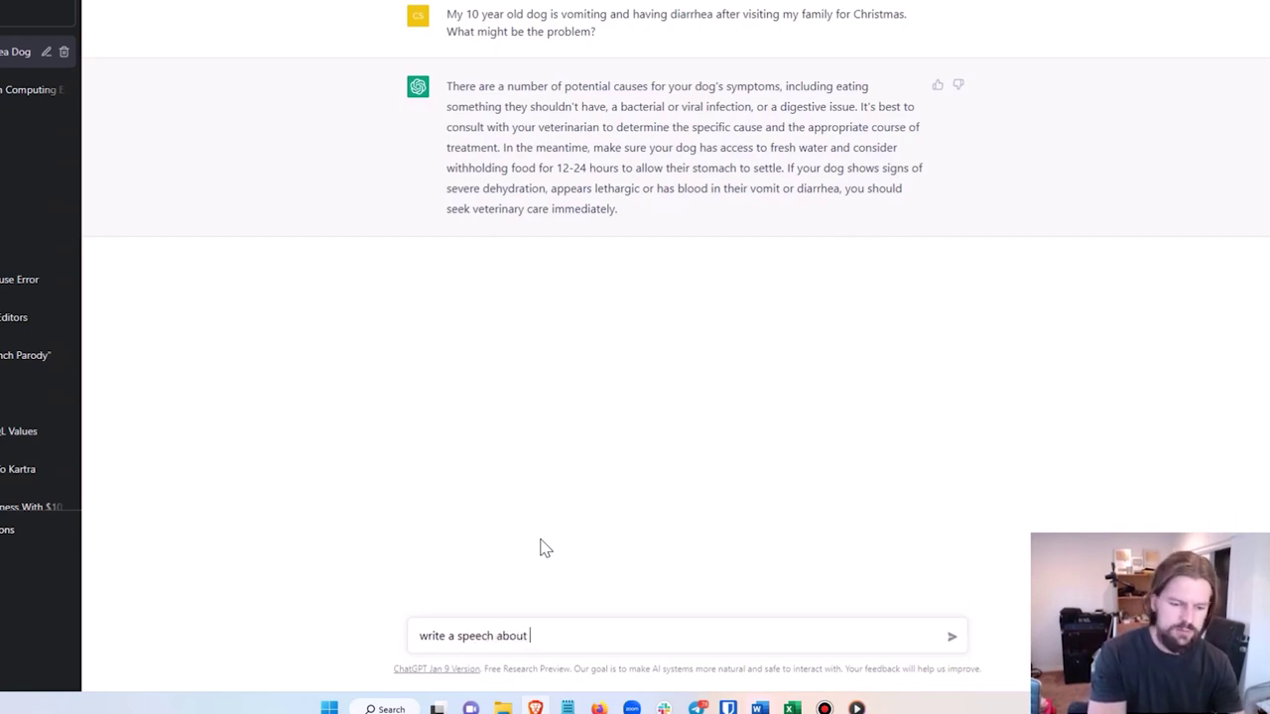
type("people with")
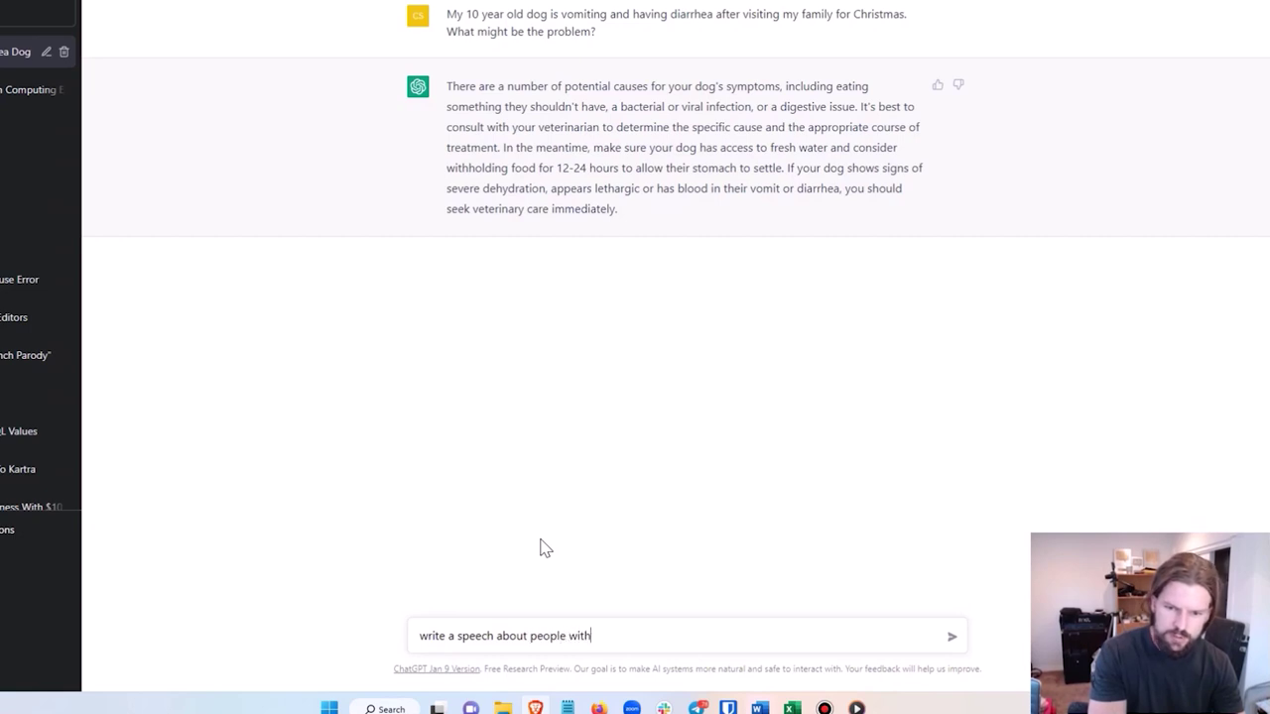
type(" bad breath ")
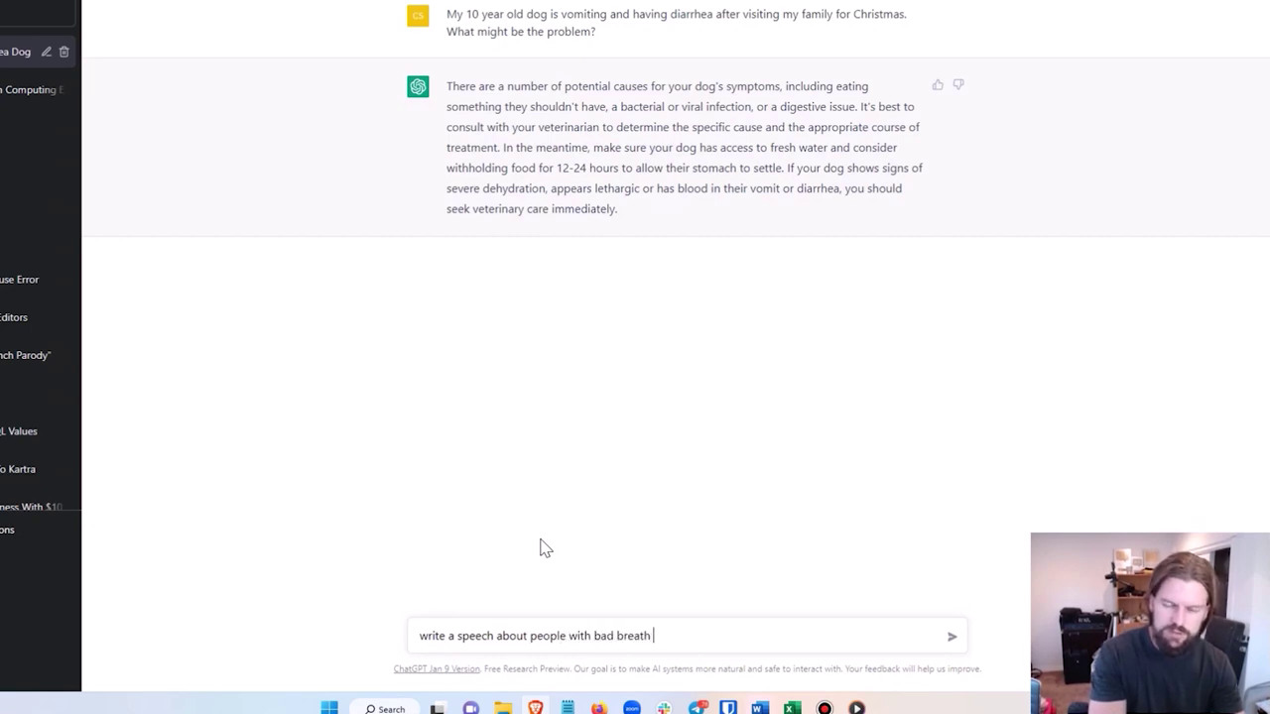
type("in the style of D")
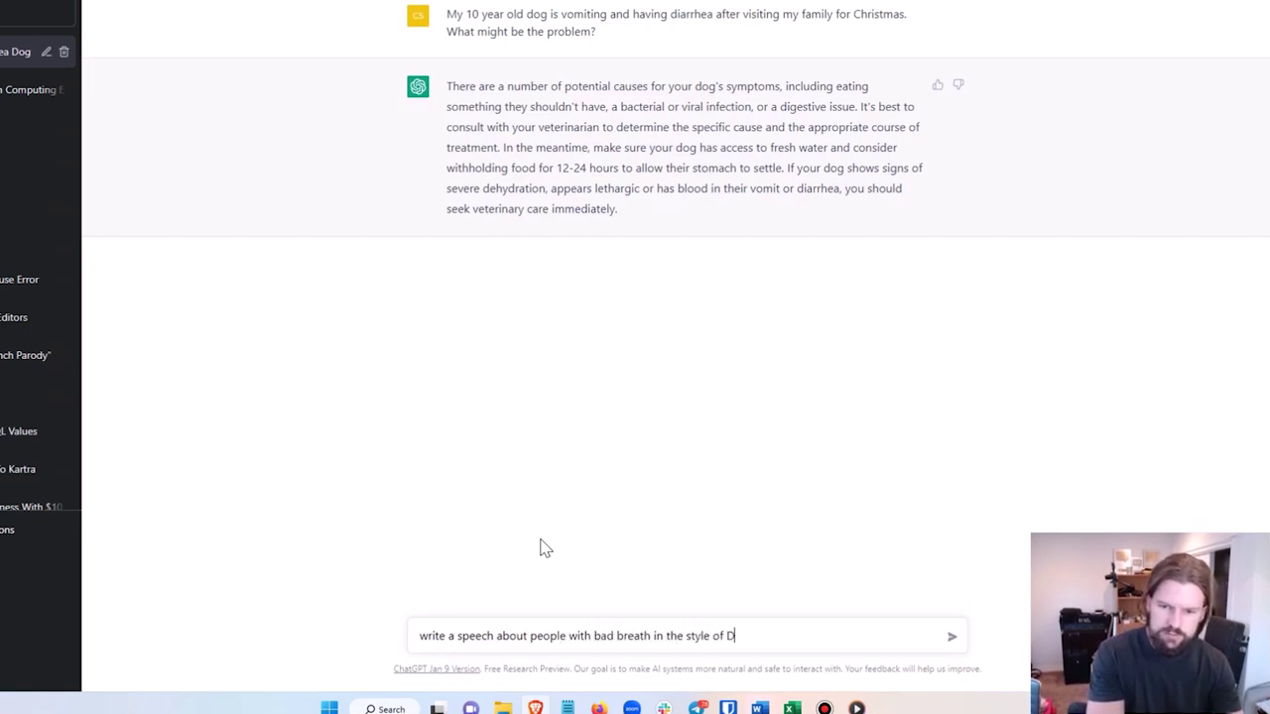
type("onald Trump")
key("Return")
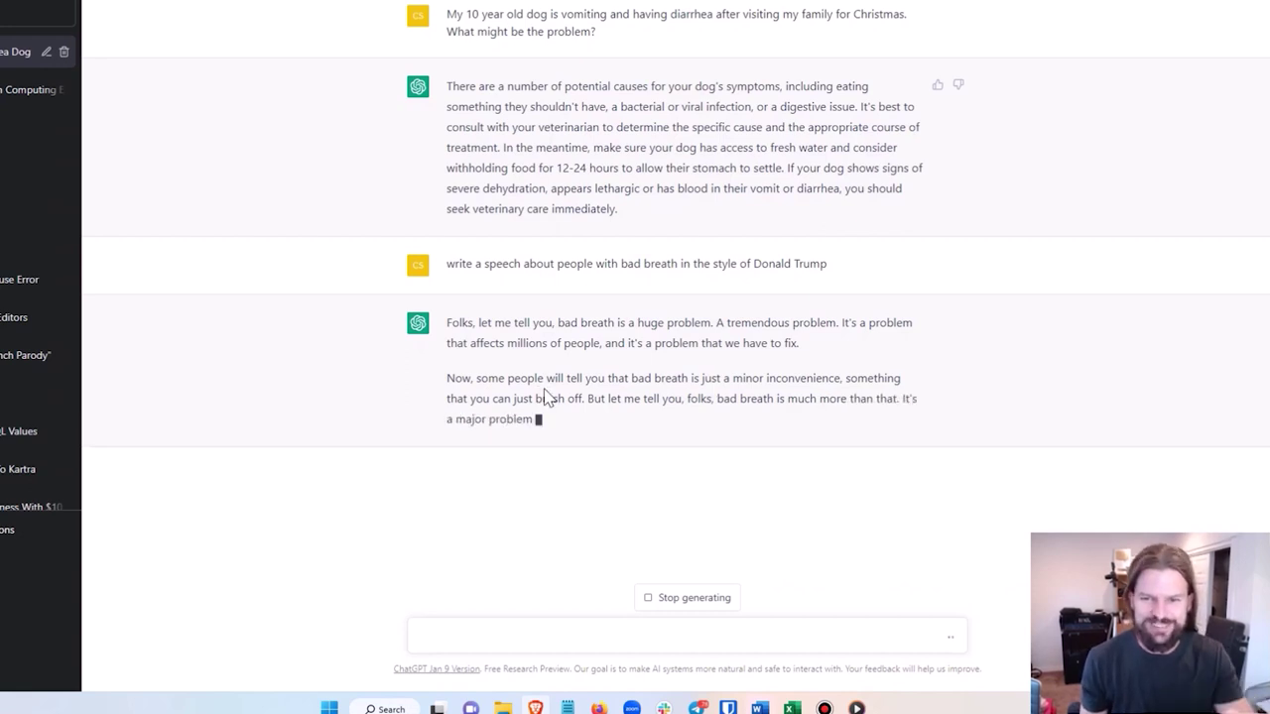
Highlight the speech's opening paragraph and the prompt's request words as the speech finishes.
left_click_drag(448, 325, 848, 357)
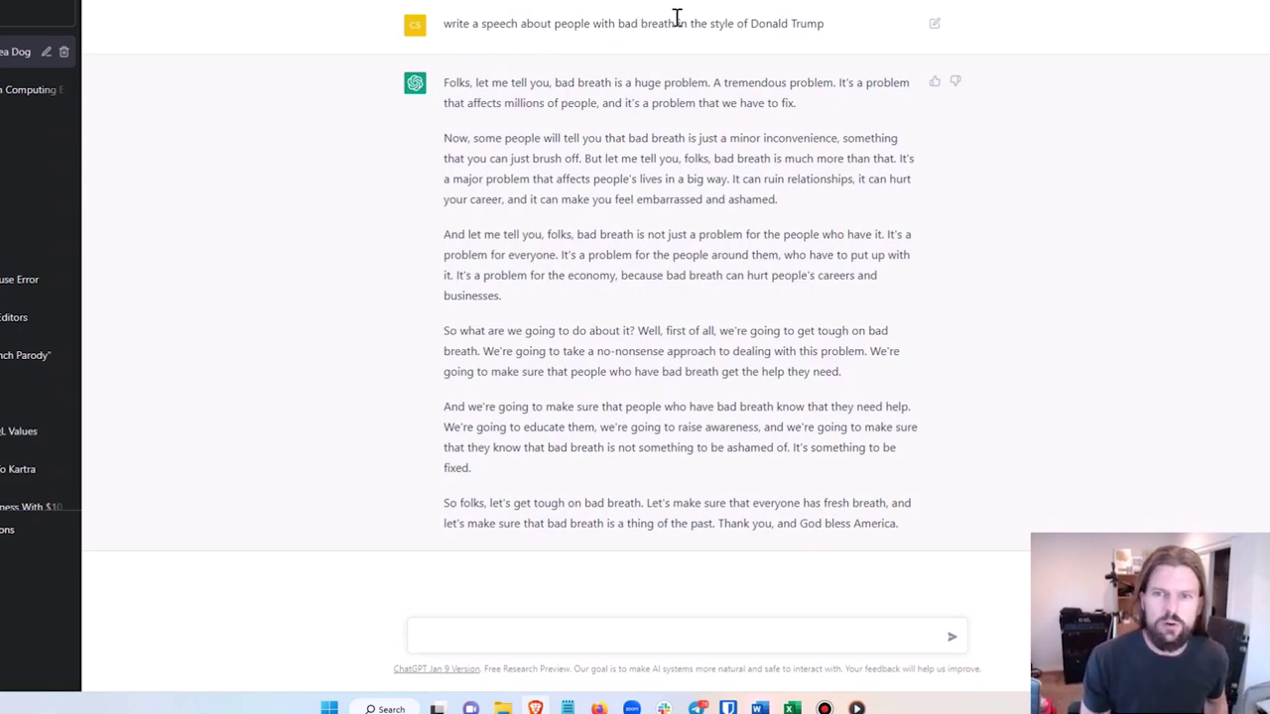
left_click_drag(444, 23, 869, 24)
left_click(599, 52)
left_click(699, 47)
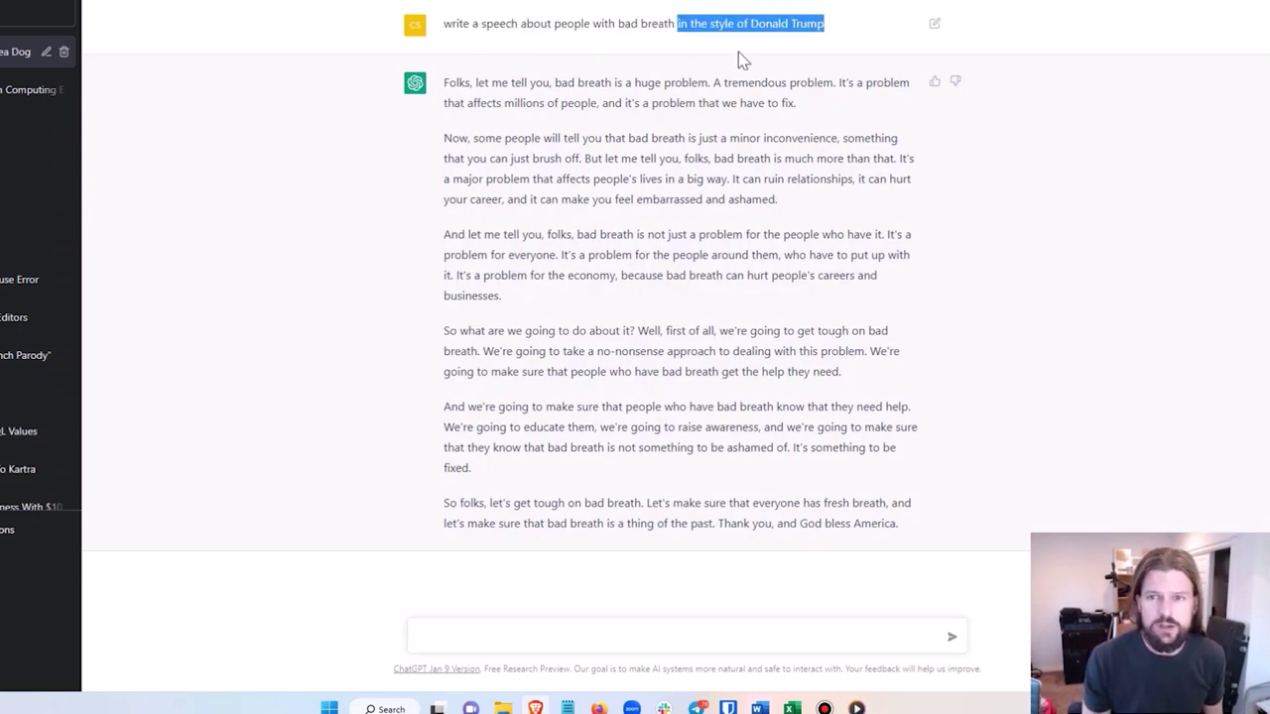
left_click(741, 56)
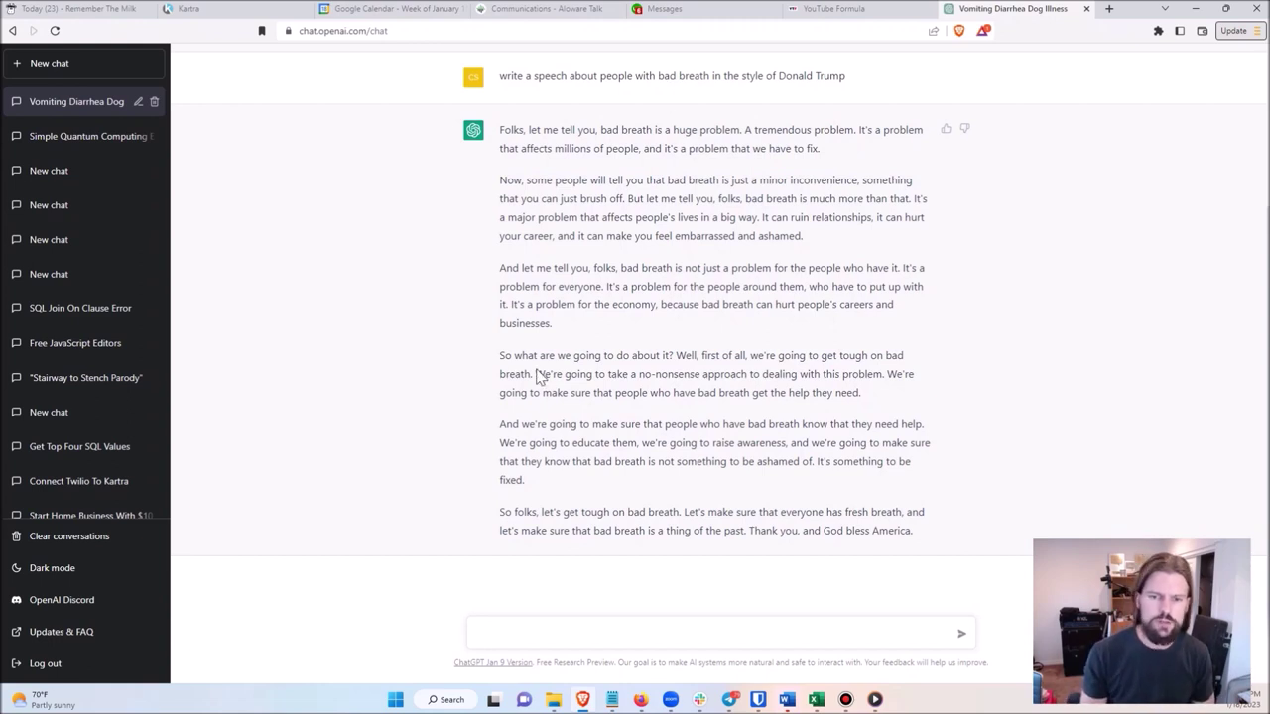
Send the prompt 'write me a blog article about how to change a tire for a Chrysler 200'.
left_click(576, 634)
type("wri")
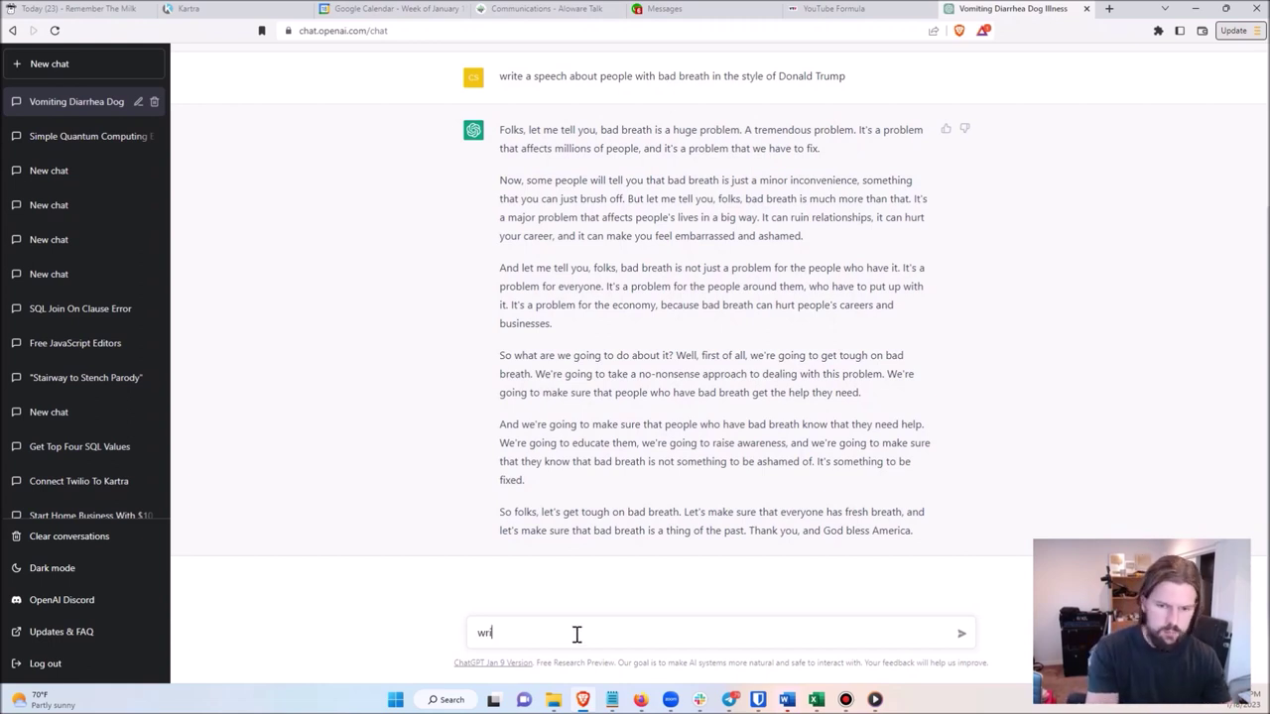
type("te me a blog ar")
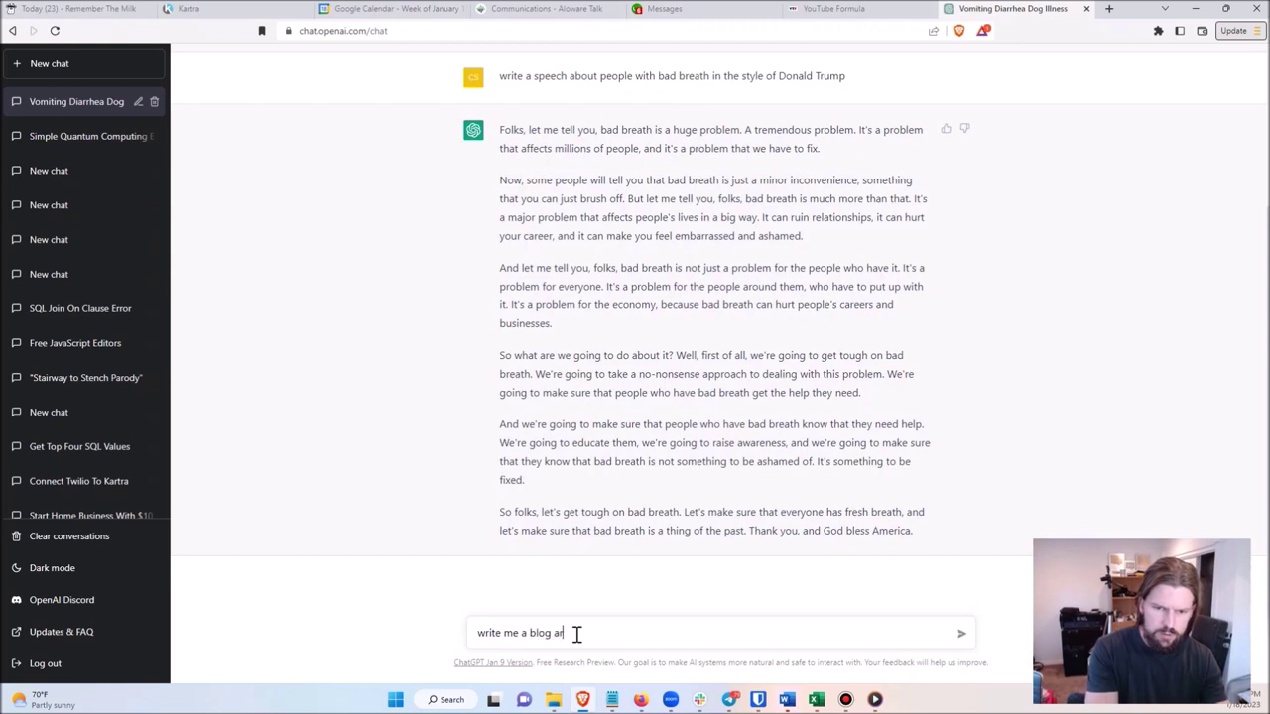
type("ticle about how to ")
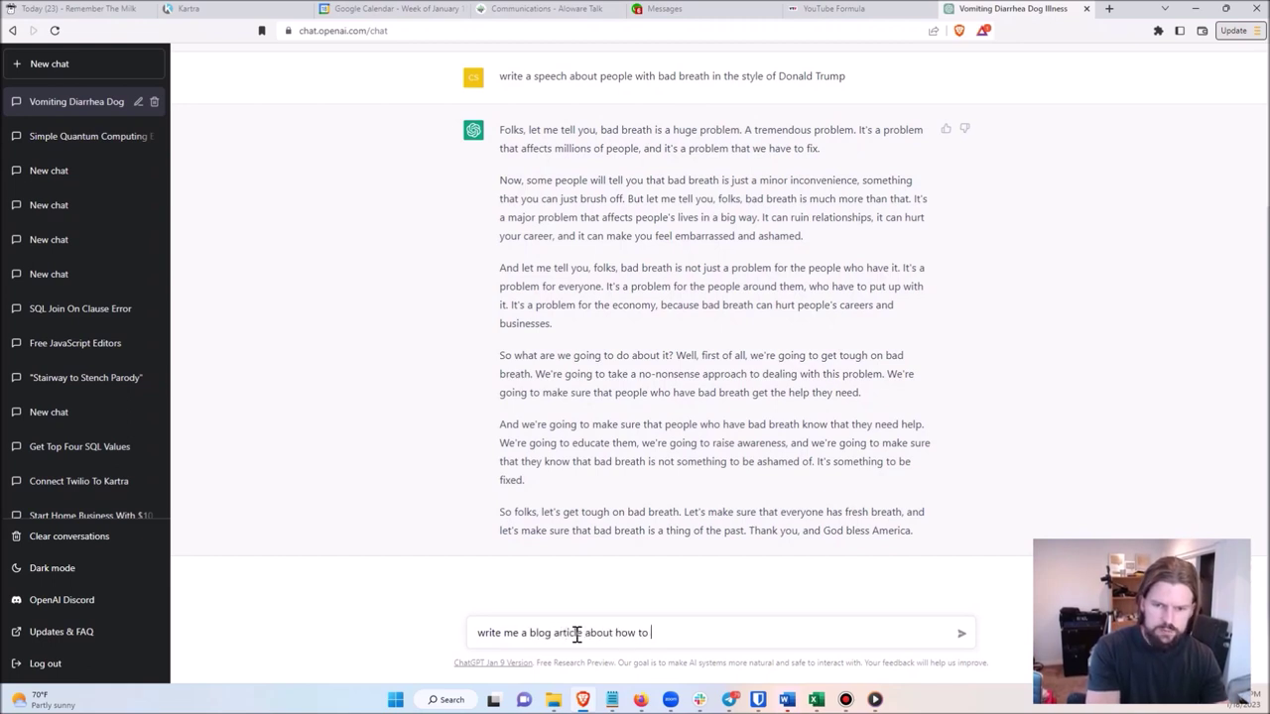
type("change a tire ")
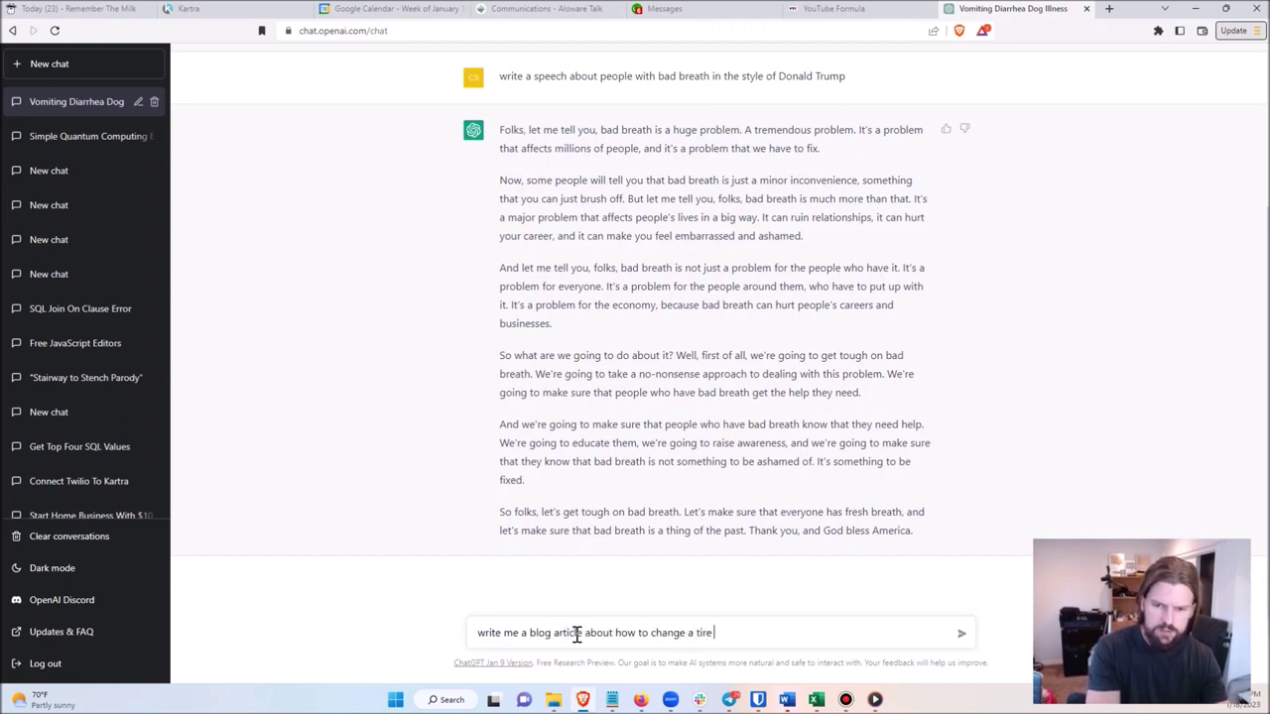
type("for a Chrysler 200")
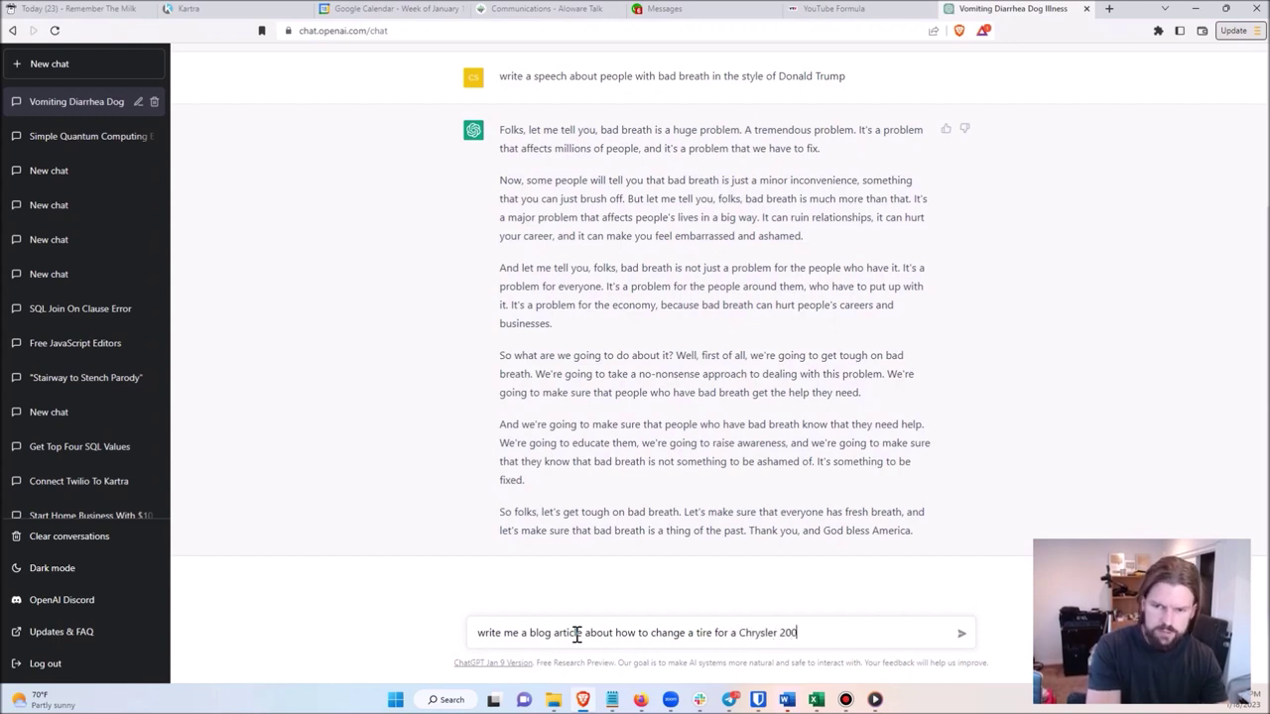
key("Return")
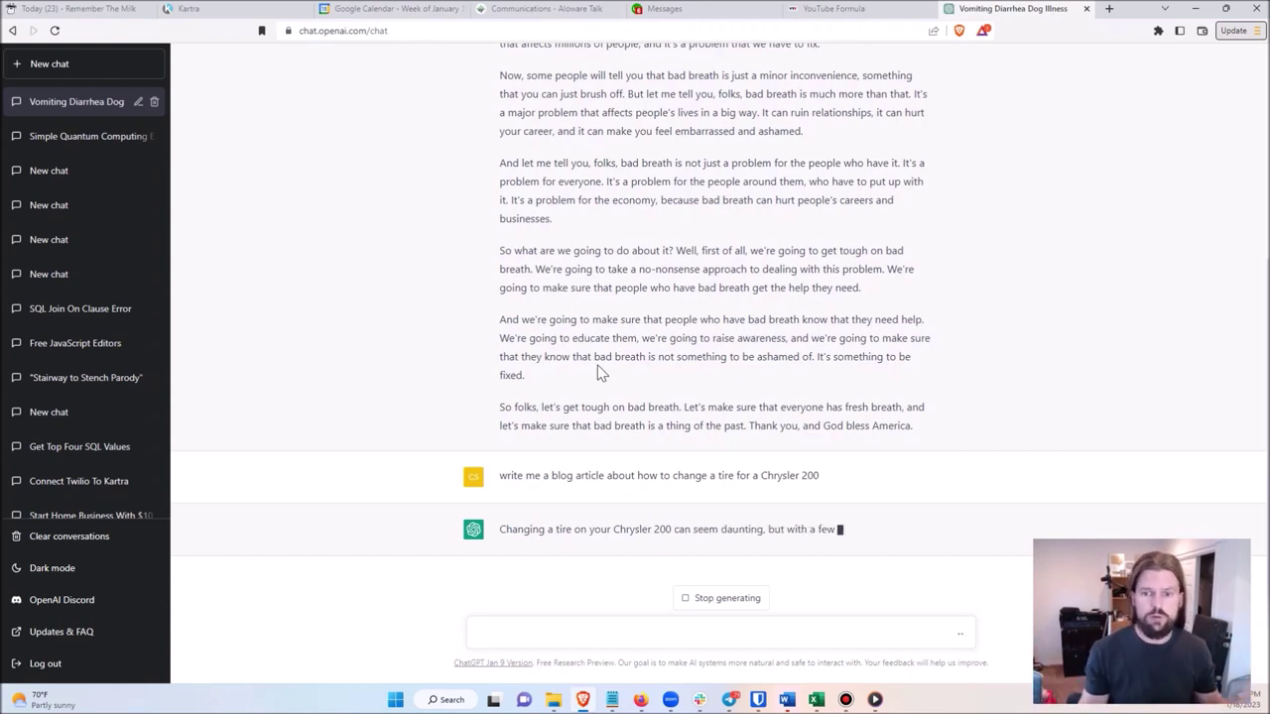
Stop the tire reply and paste a copy of the earlier tire-change prompt into the message box.
left_click(708, 602)
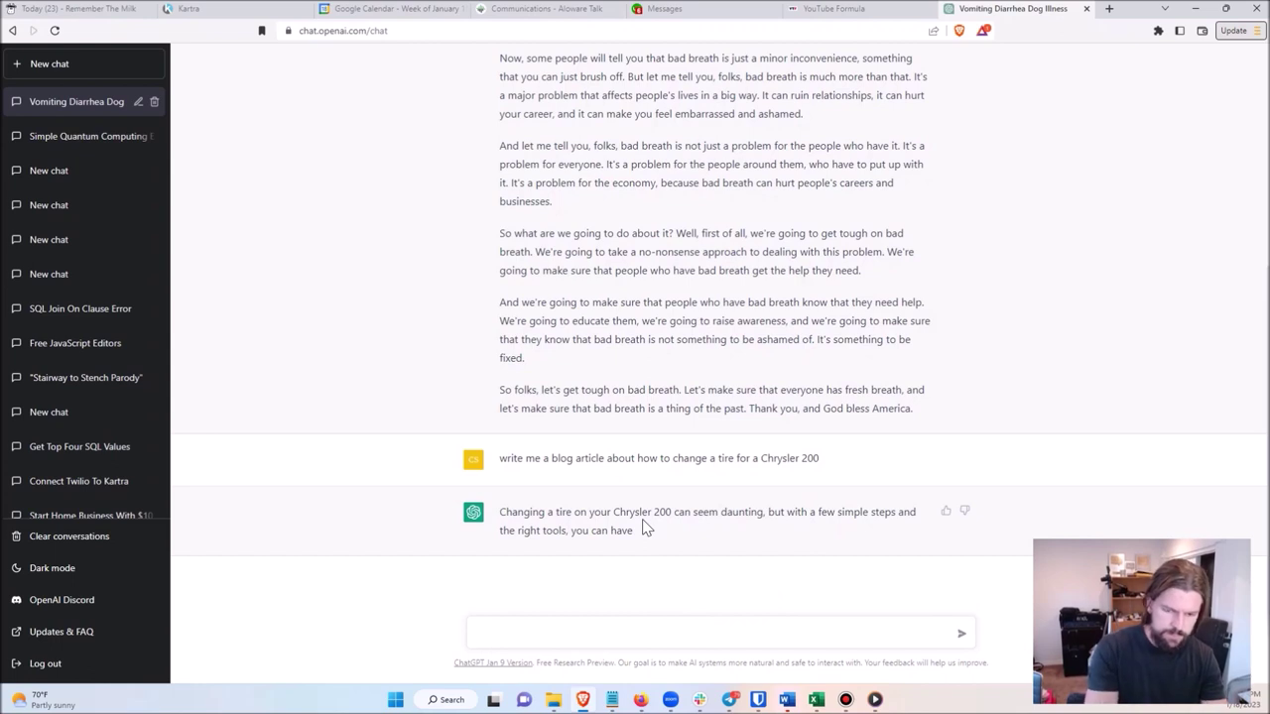
left_click_drag(854, 466, 499, 459)
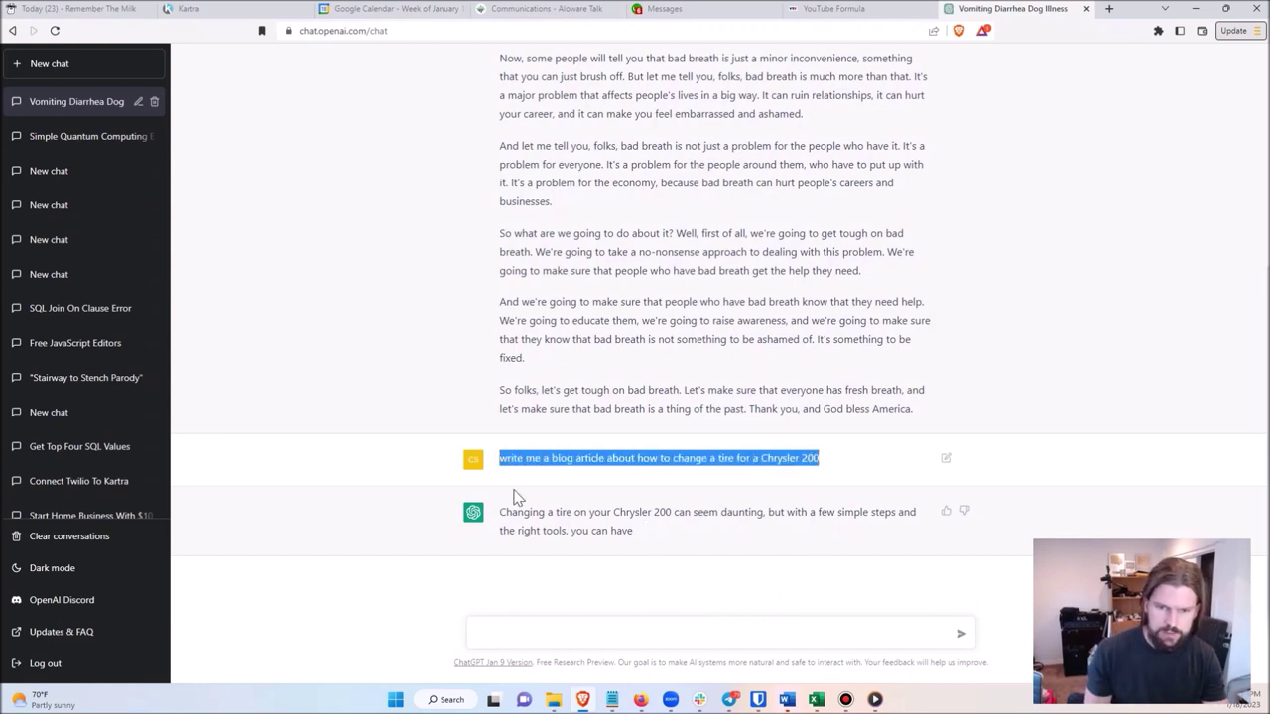
key("ctrl+c")
left_click(565, 631)
key("ctrl+v")
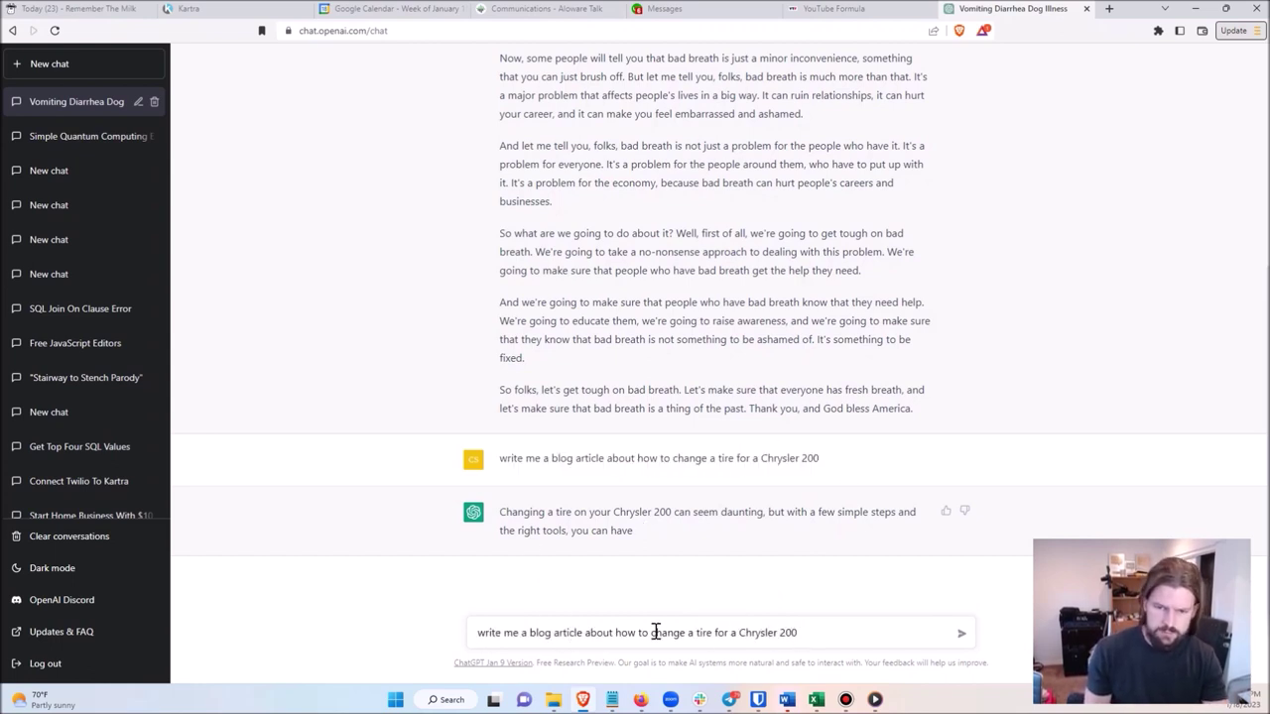
Reword it to 'SEO optimized for the keyword: "how to change a tire for a Chrysler 200"' and send.
left_click(612, 633)
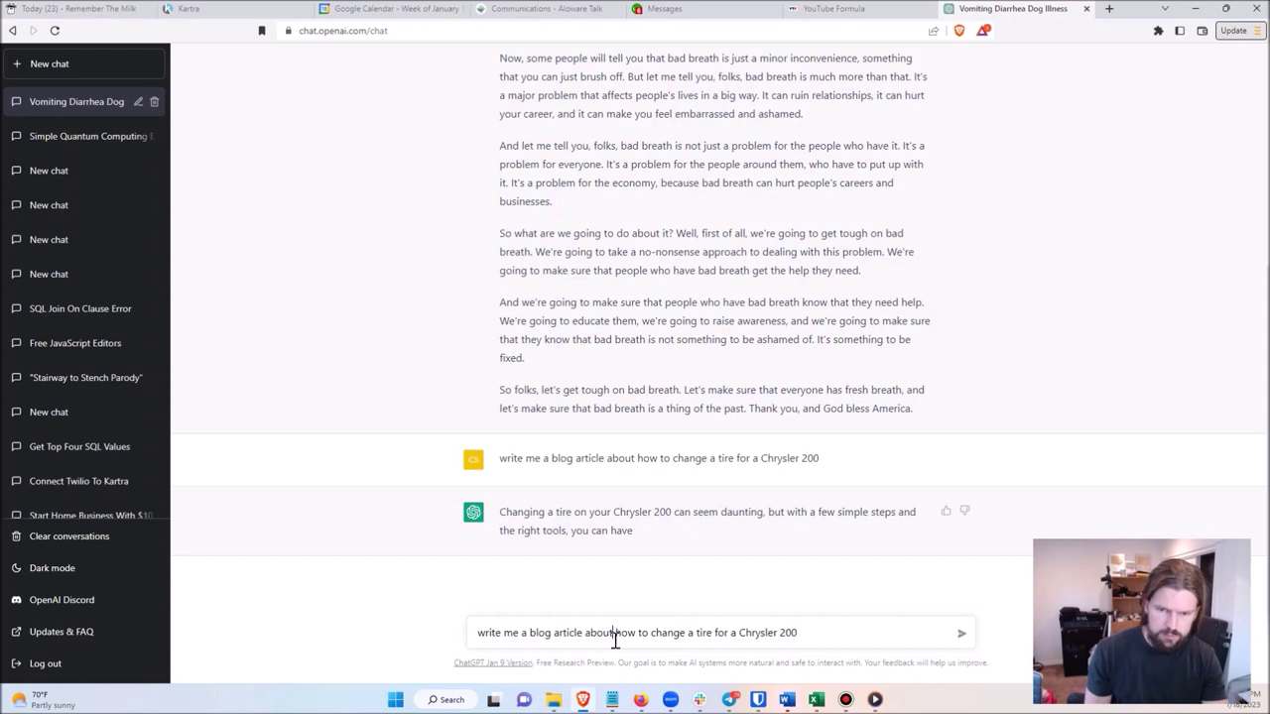
key("BackSpace")
key("BackSpace")
key("BackSpace")
key("BackSpace")
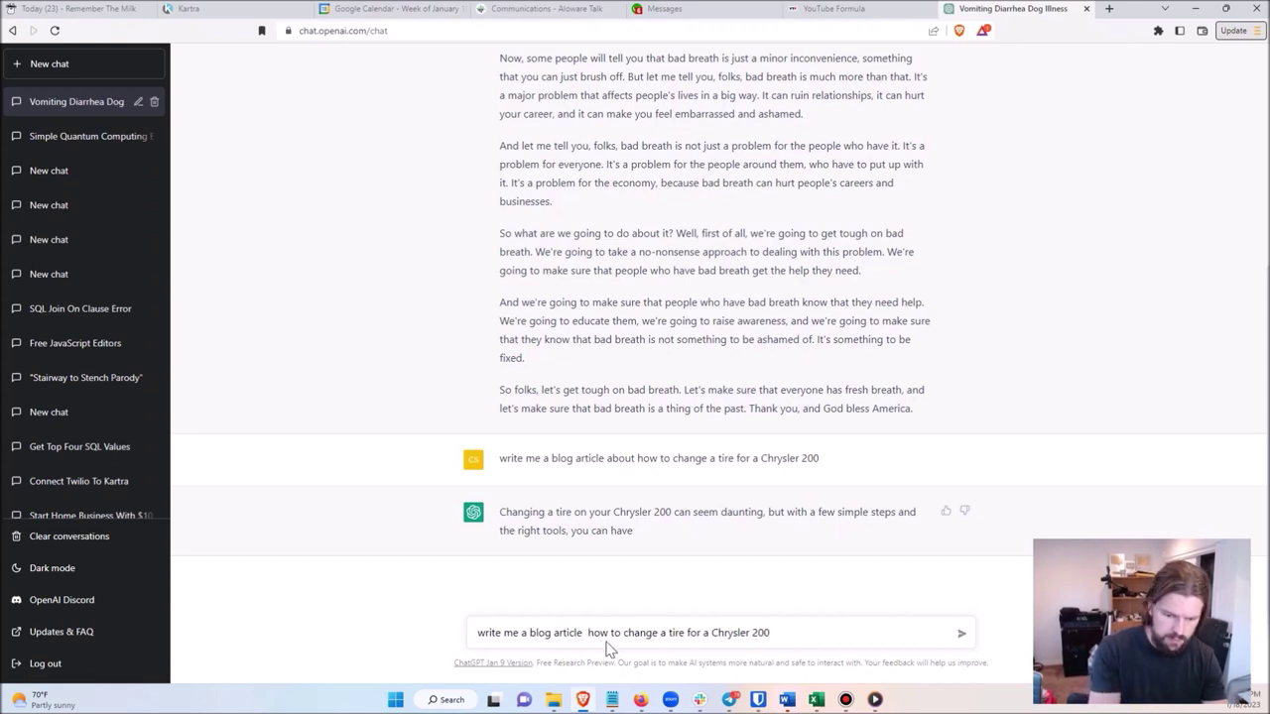
key("BackSpace")
type("SEO optimized for the")
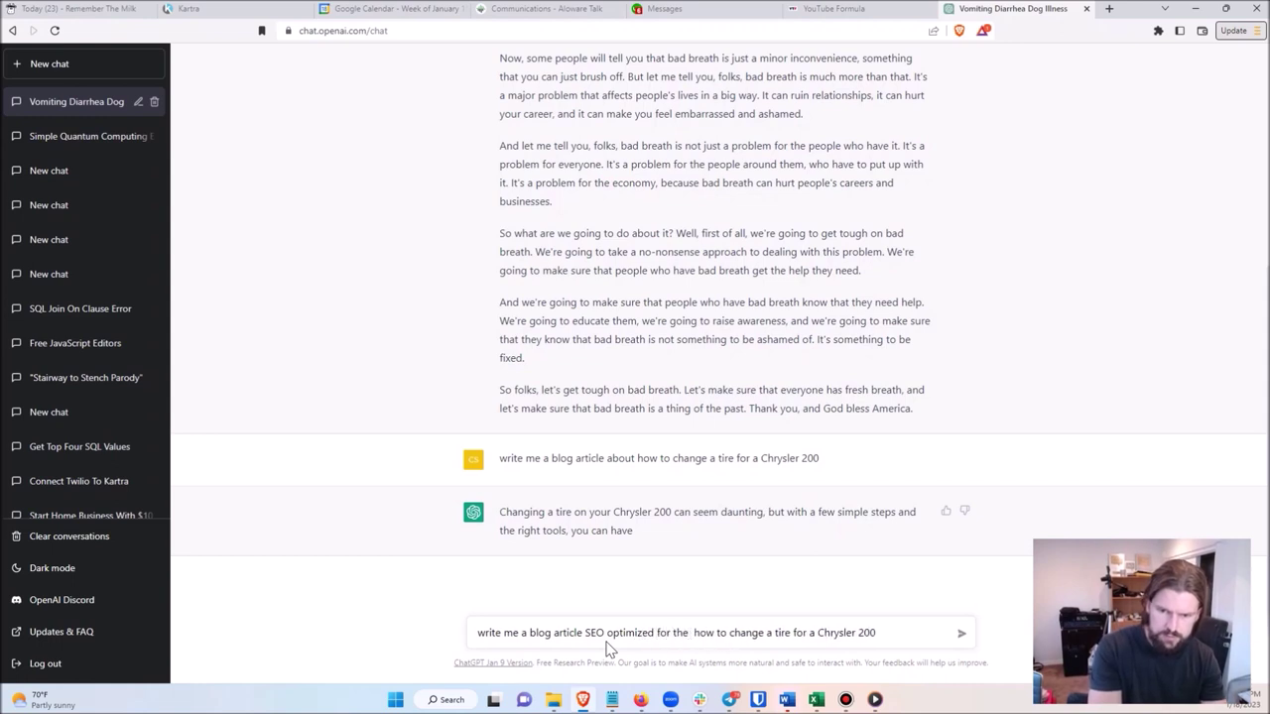
type(" keyword")
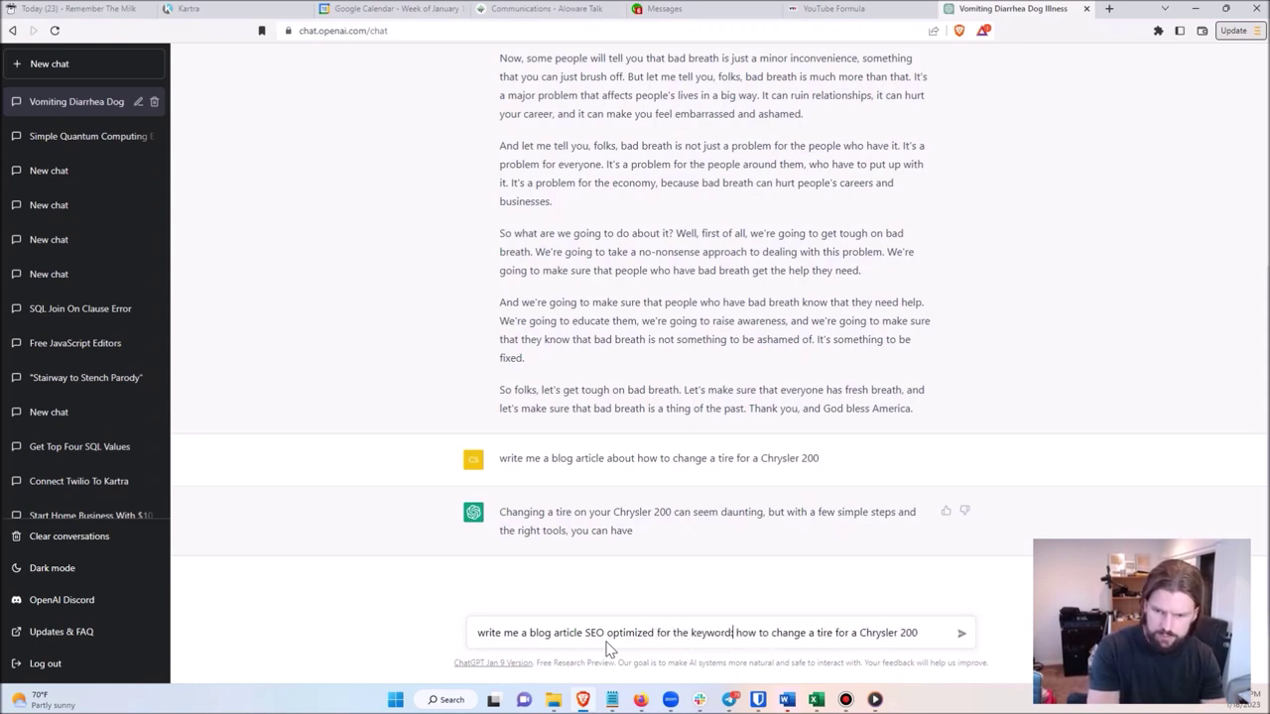
type(":")
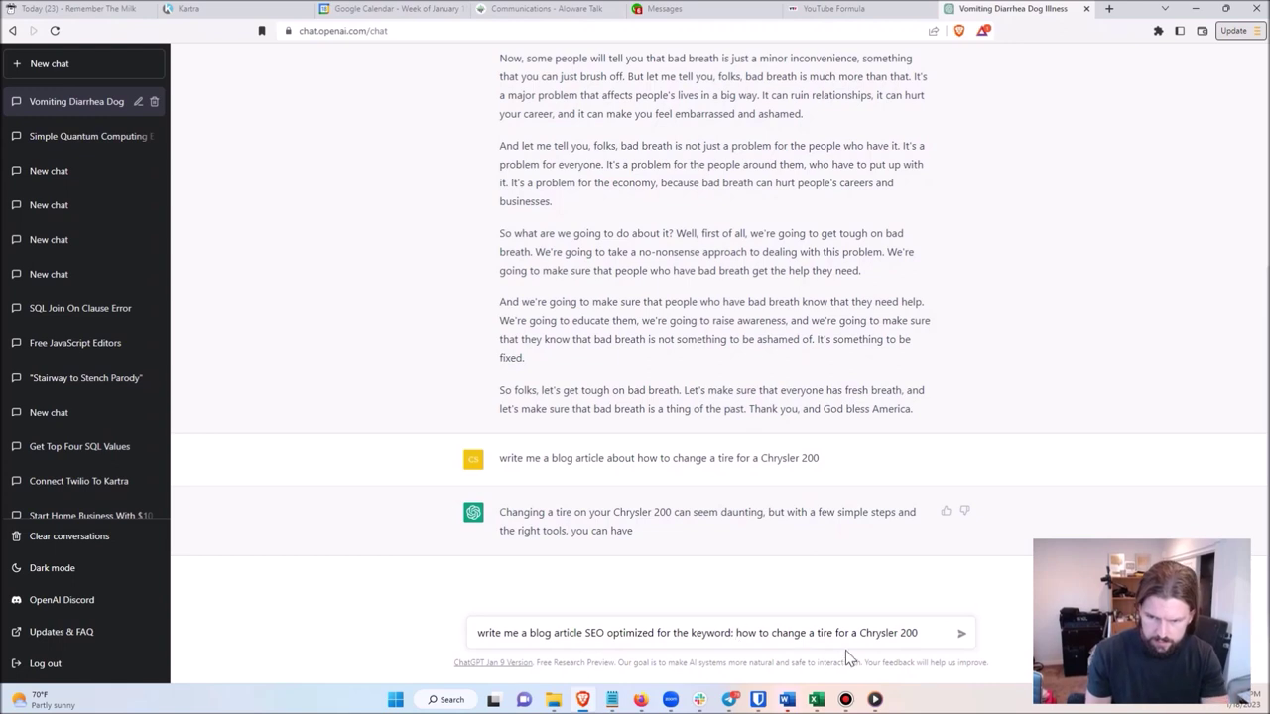
key("Right")
type("\"")
left_click(924, 633)
type("\"")
left_click(961, 634)
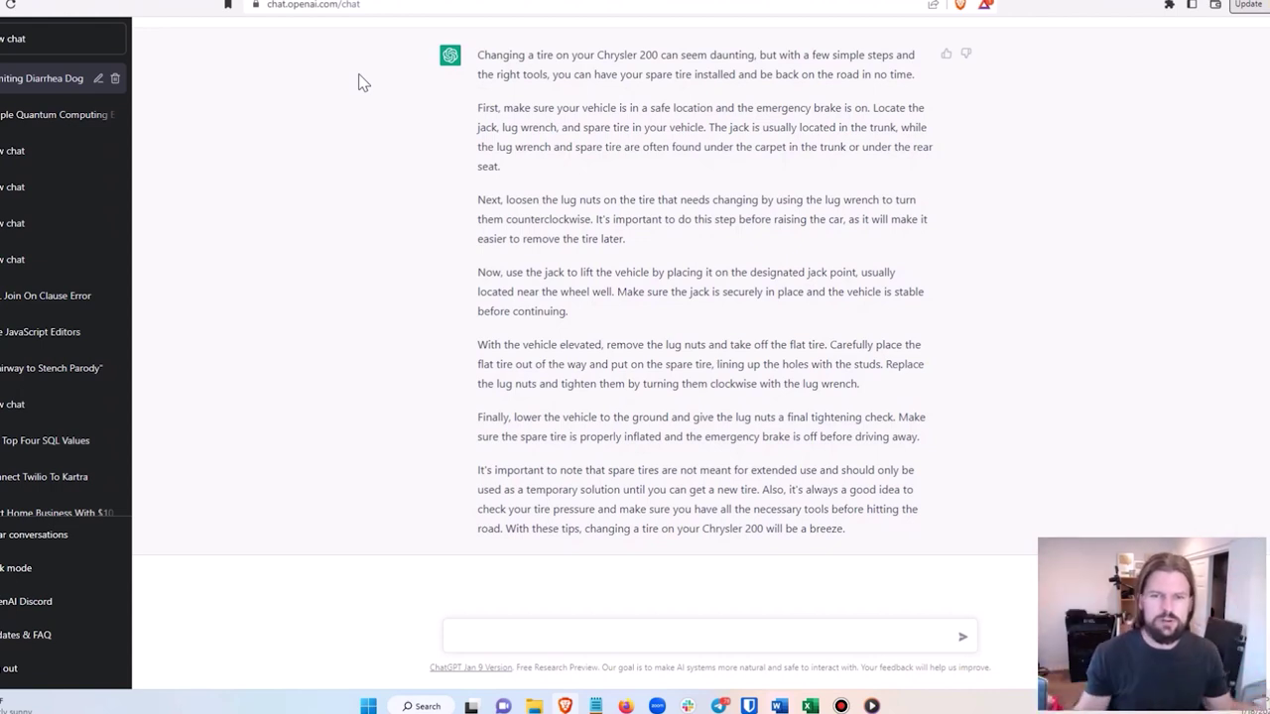
Ask 'how do you embed javascript in an HTML code?' and highlight the sent question.
left_click(557, 642)
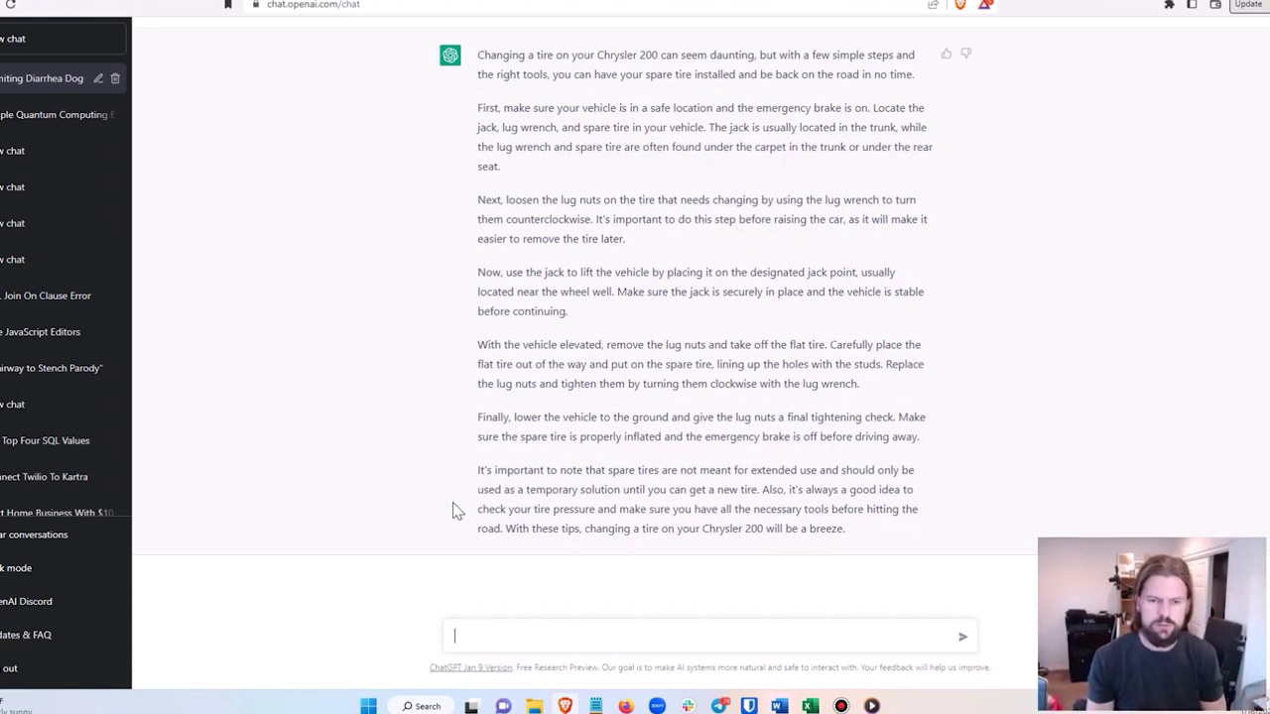
type("how do you ")
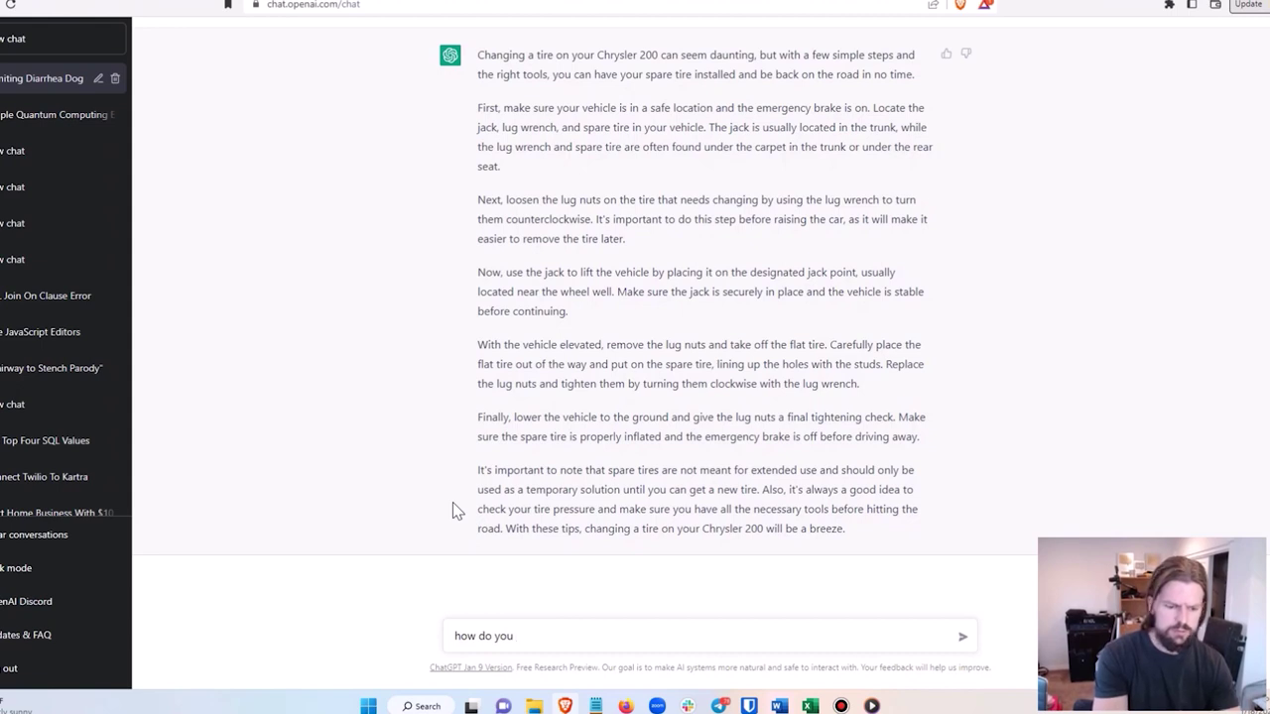
type("embed ja")
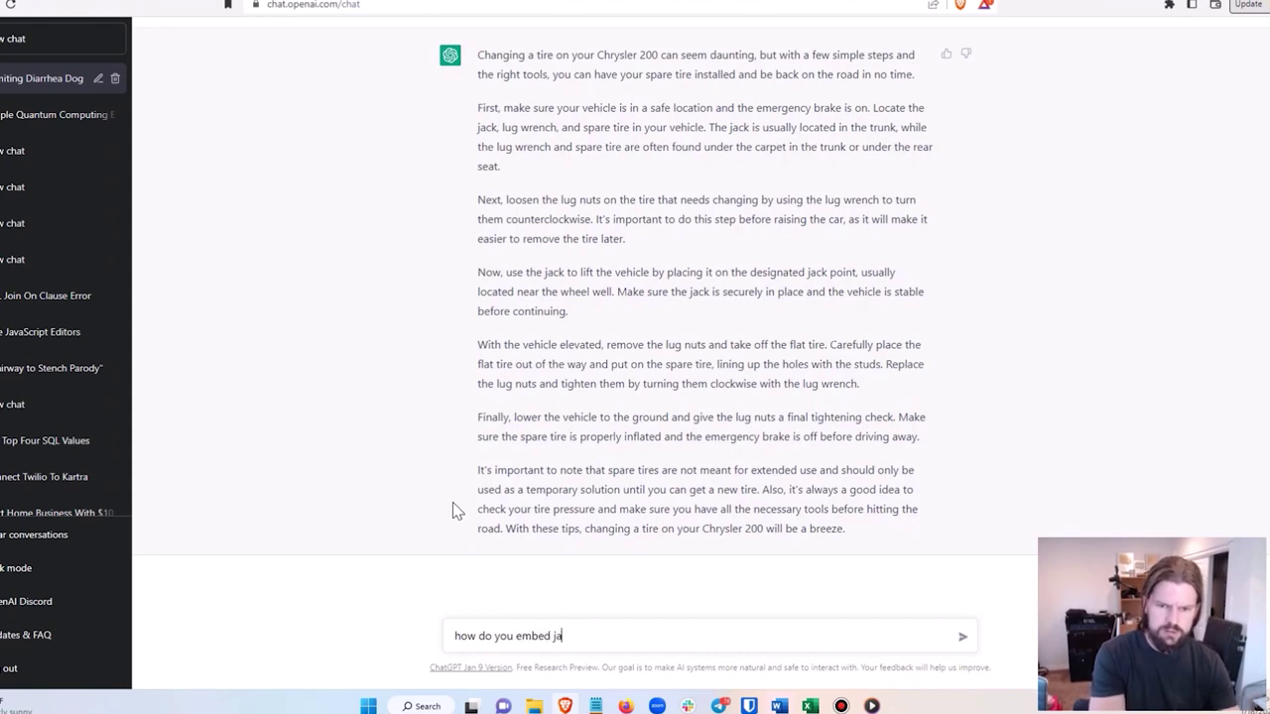
type("vascript in an ")
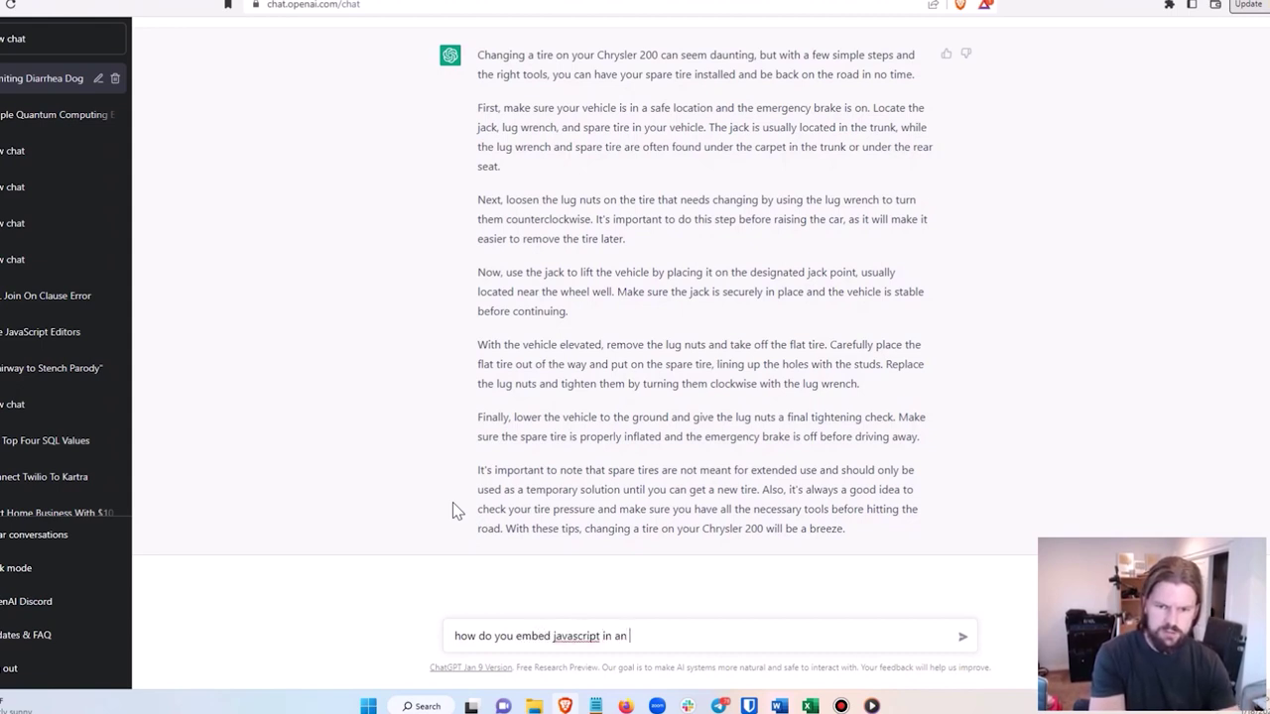
type("HTML code?")
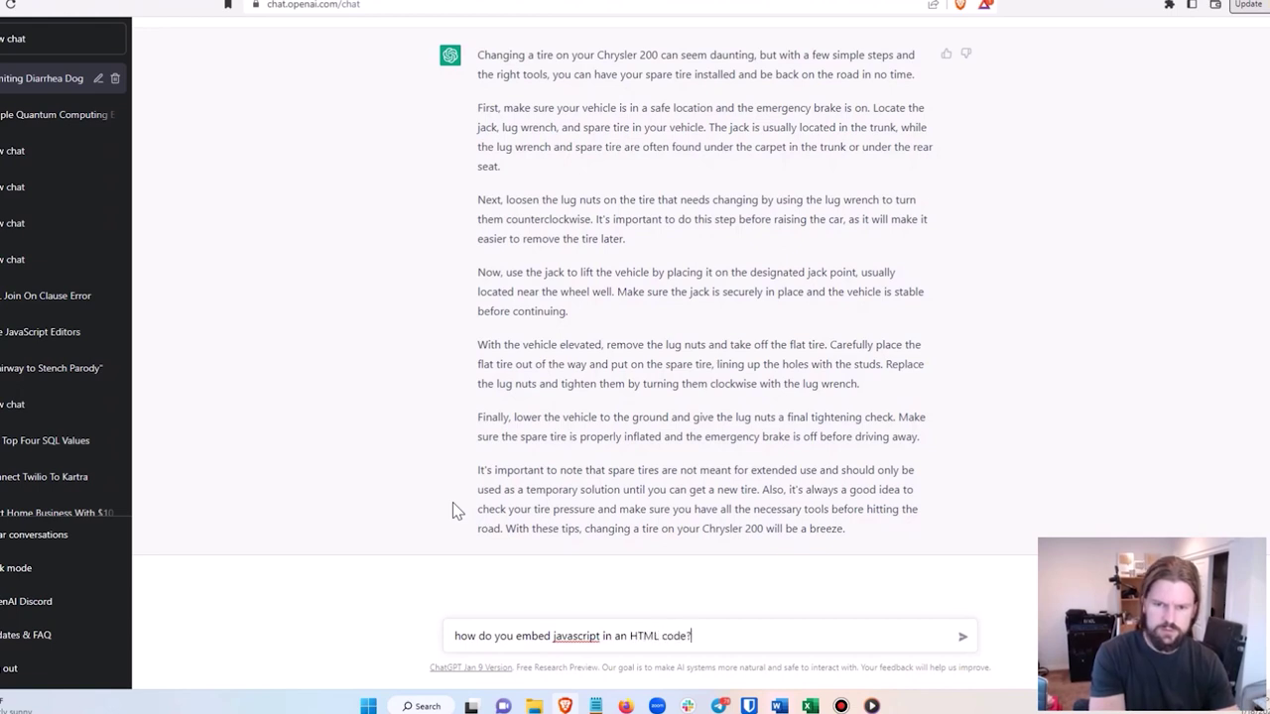
key("Return")
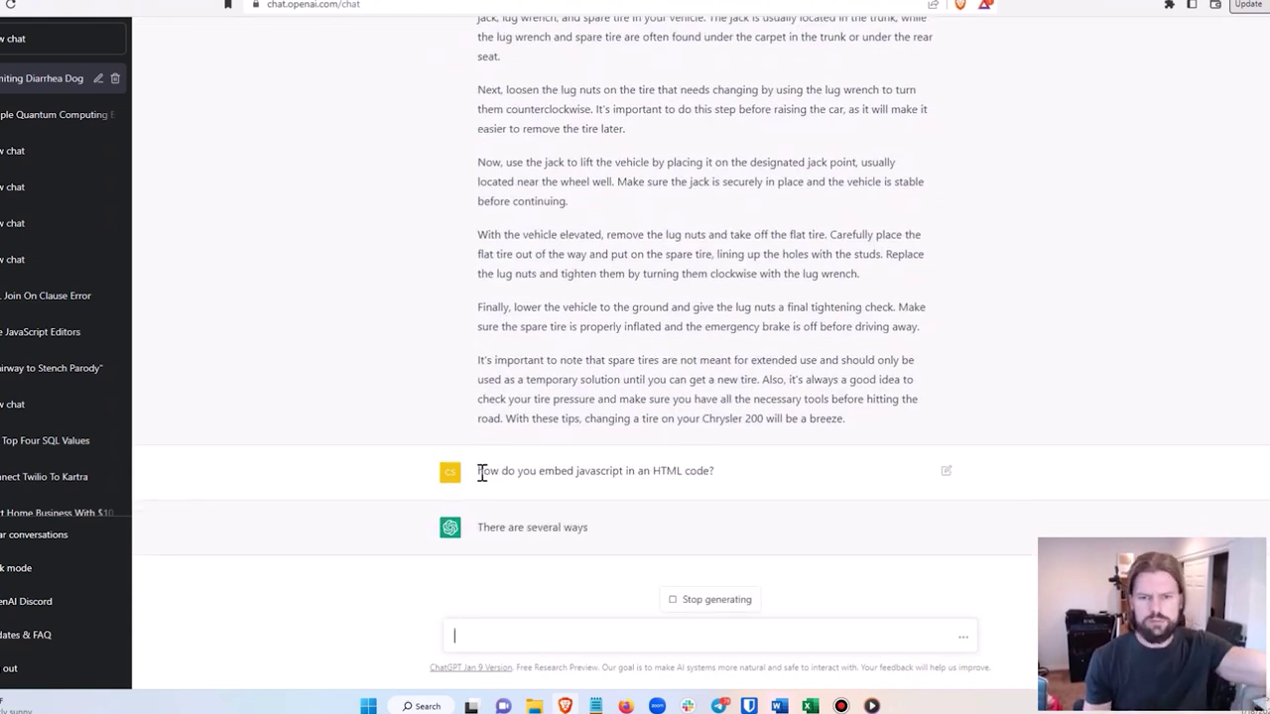
left_click_drag(479, 470, 724, 488)
Highlight the answer's opening paragraphs and its example HTML code while it streams.
left_click(722, 486)
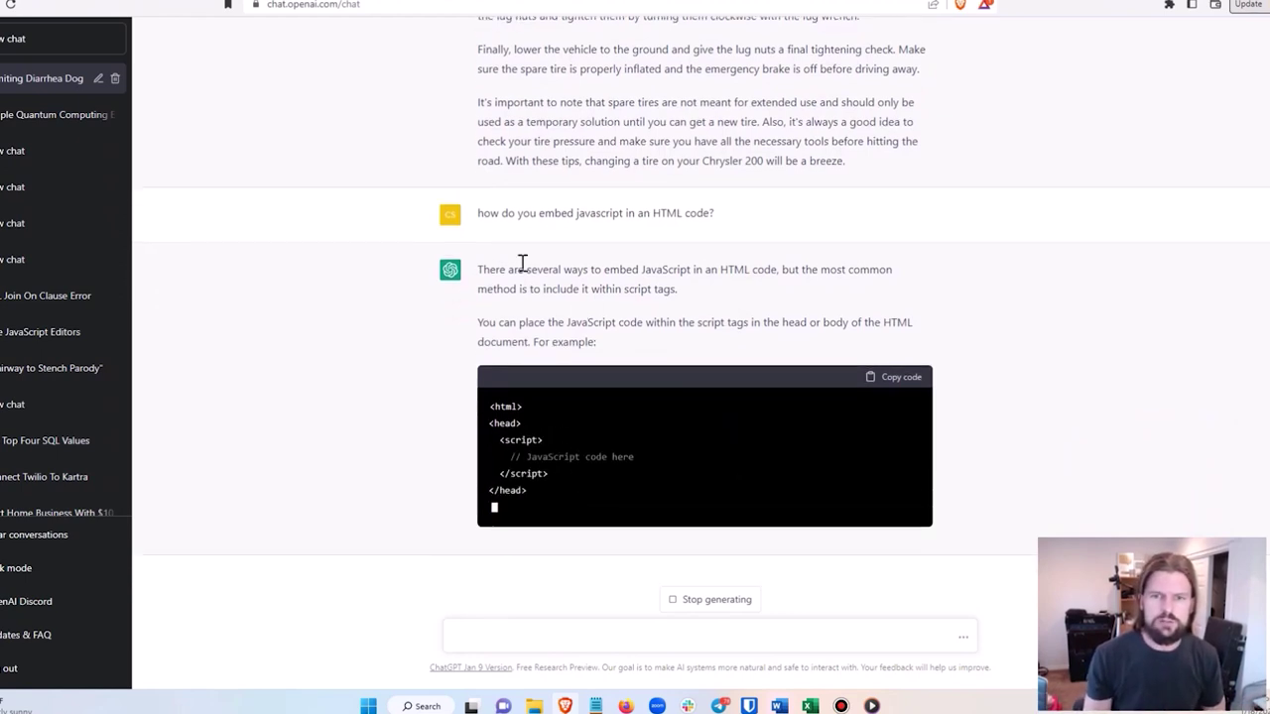
left_click_drag(482, 235, 725, 289)
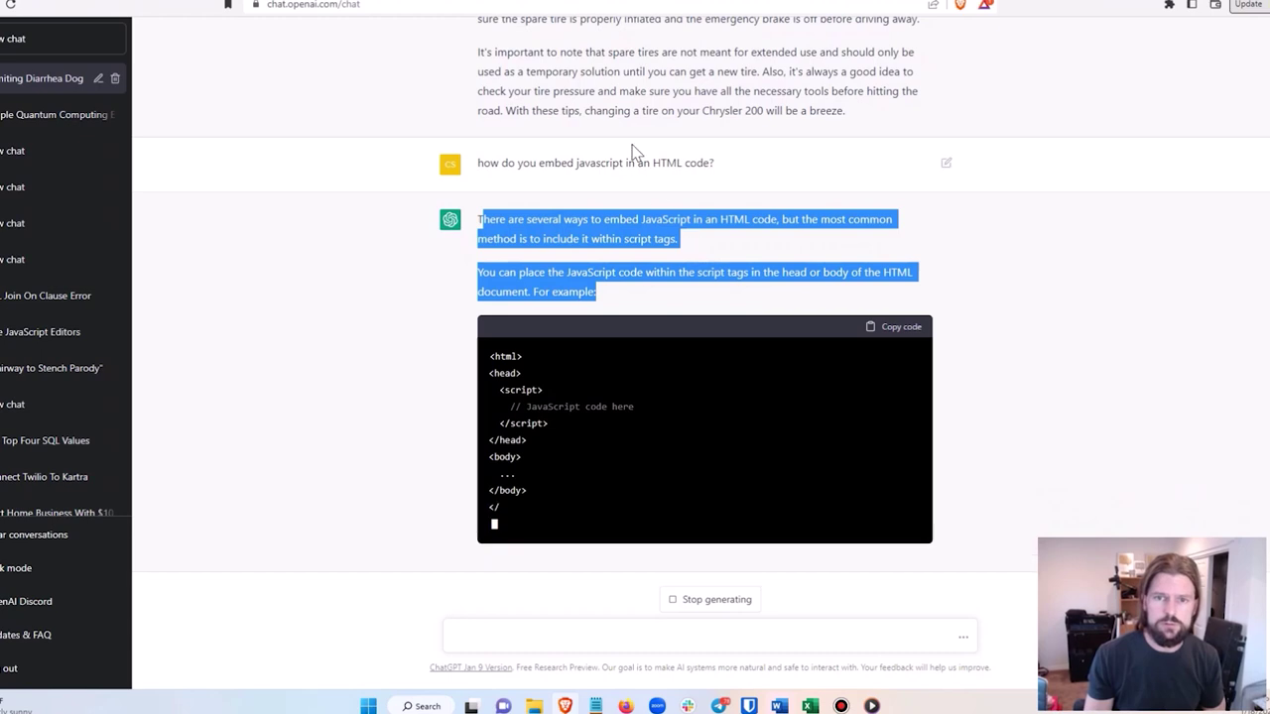
left_click(628, 201)
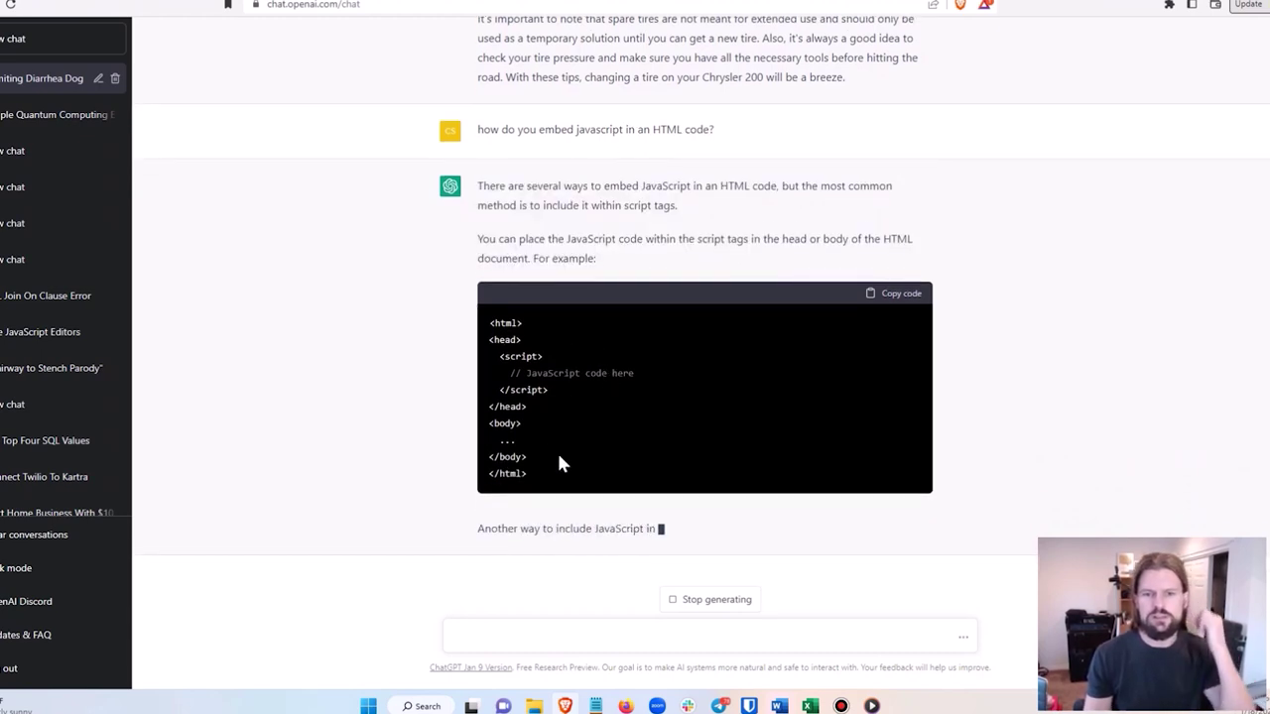
left_click_drag(571, 494, 489, 318)
left_click(440, 383)
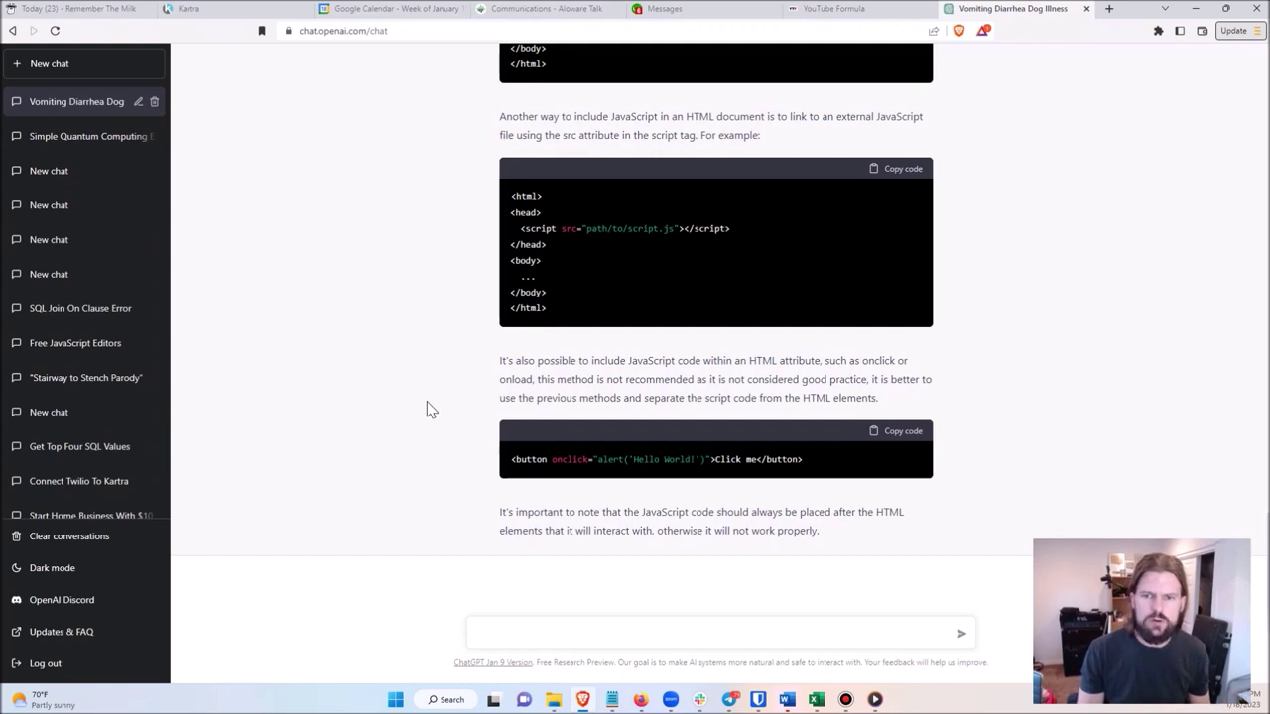
Paste the onclick button code line into the message box and delete its closing quote.
mouse_move(822, 461)
left_mouse_down()
mouse_move(492, 462)
mouse_move(837, 463)
left_mouse_up()
key("ctrl+c")
left_click(598, 459)
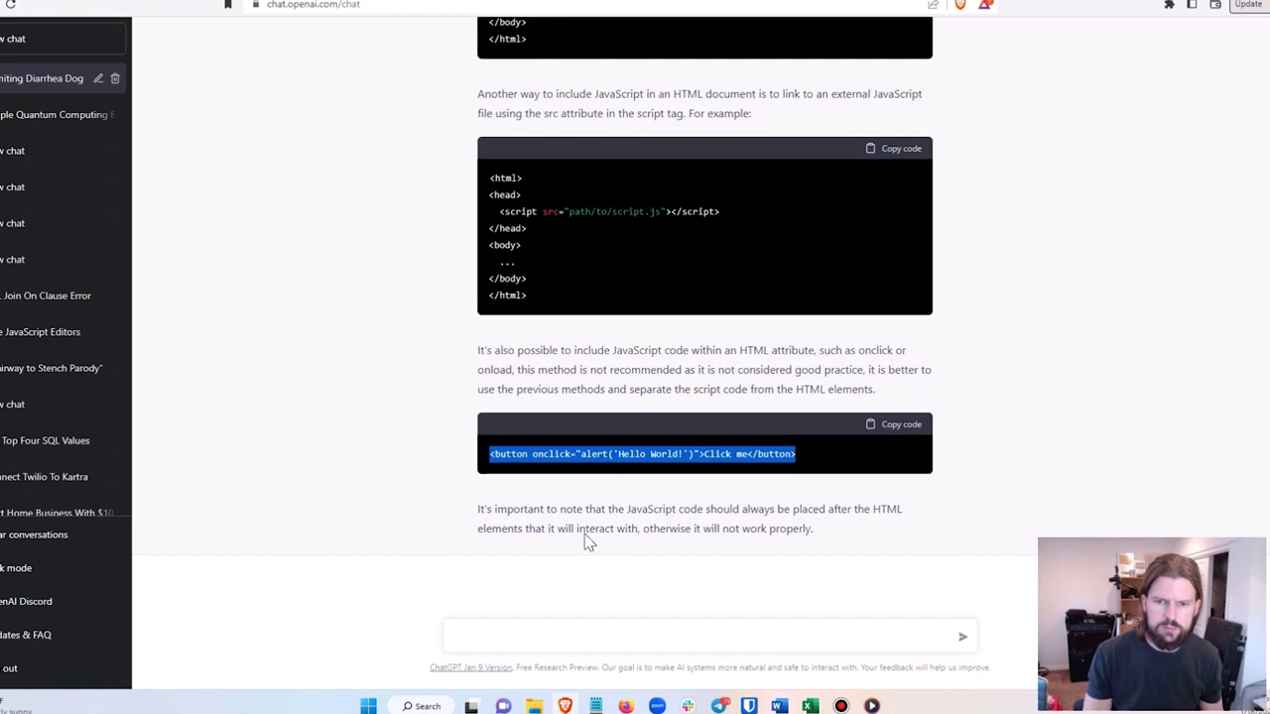
left_click(573, 589)
left_click(561, 632)
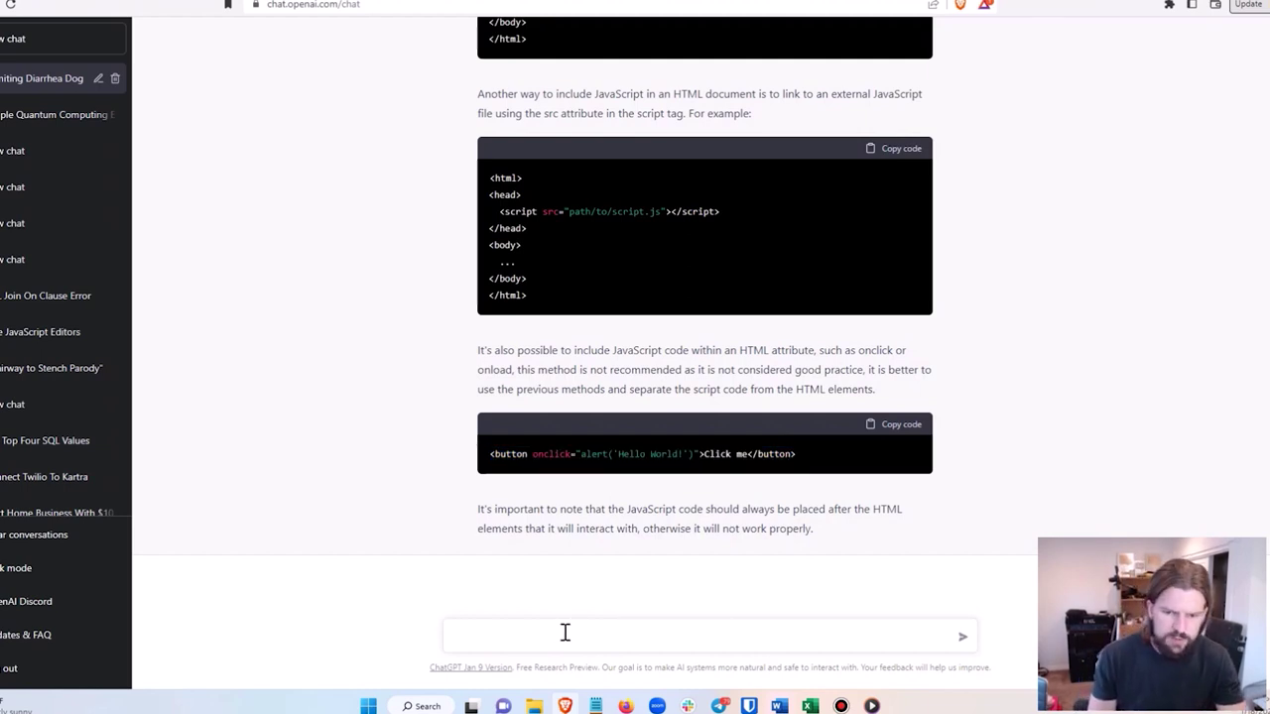
key("ctrl+v")
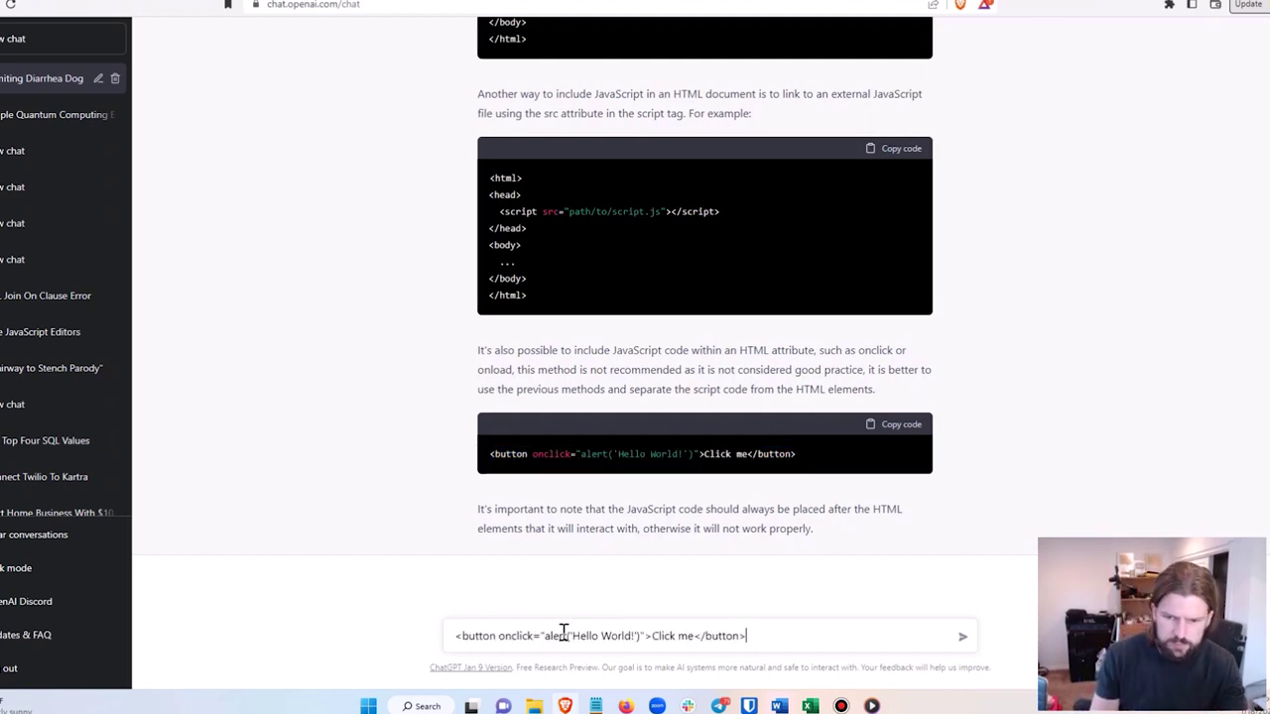
left_click(638, 636)
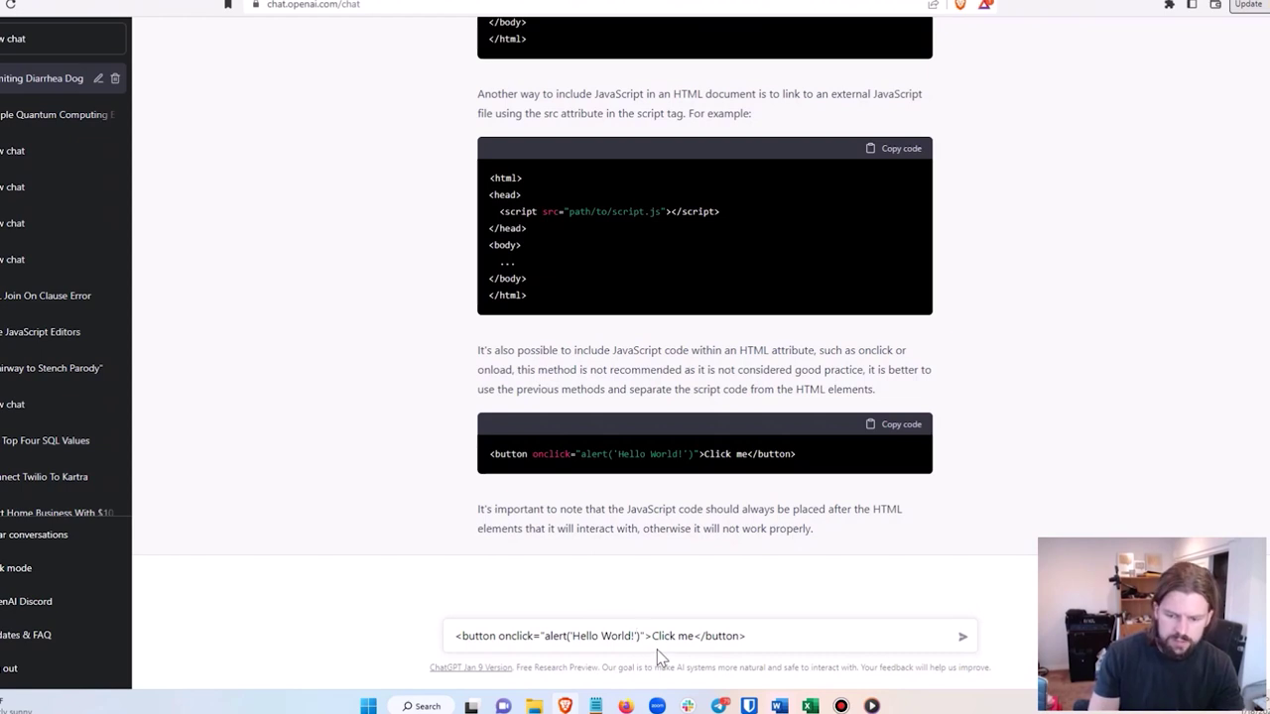
key("Left")
key("Left")
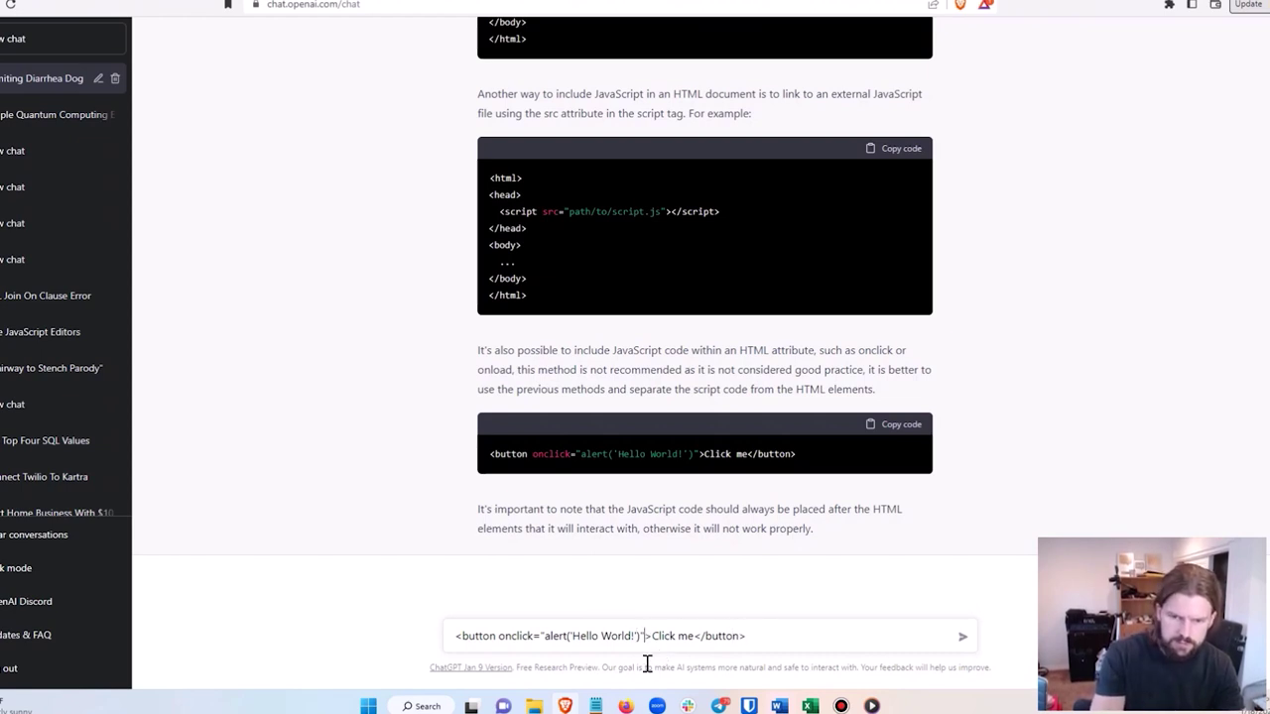
key("BackSpace")
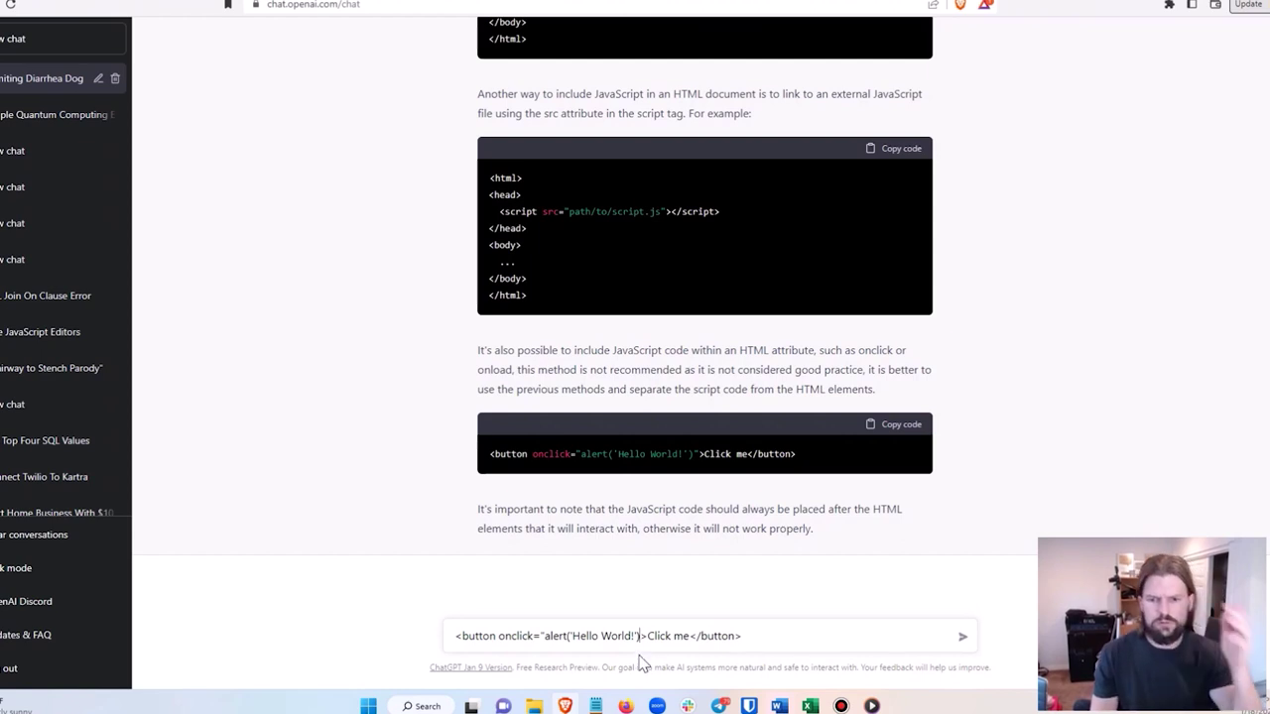
Prepend 'What's wrong with this code:' to the broken code and send it.
left_click(690, 636)
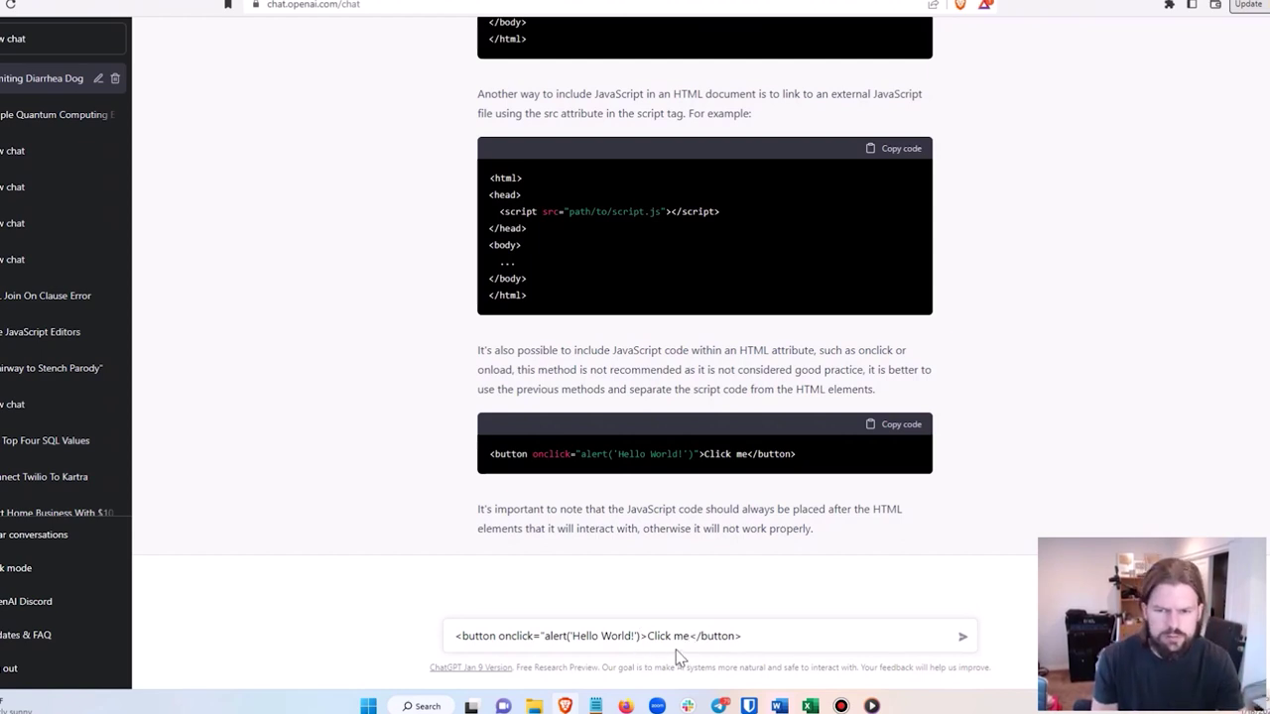
left_click(456, 635)
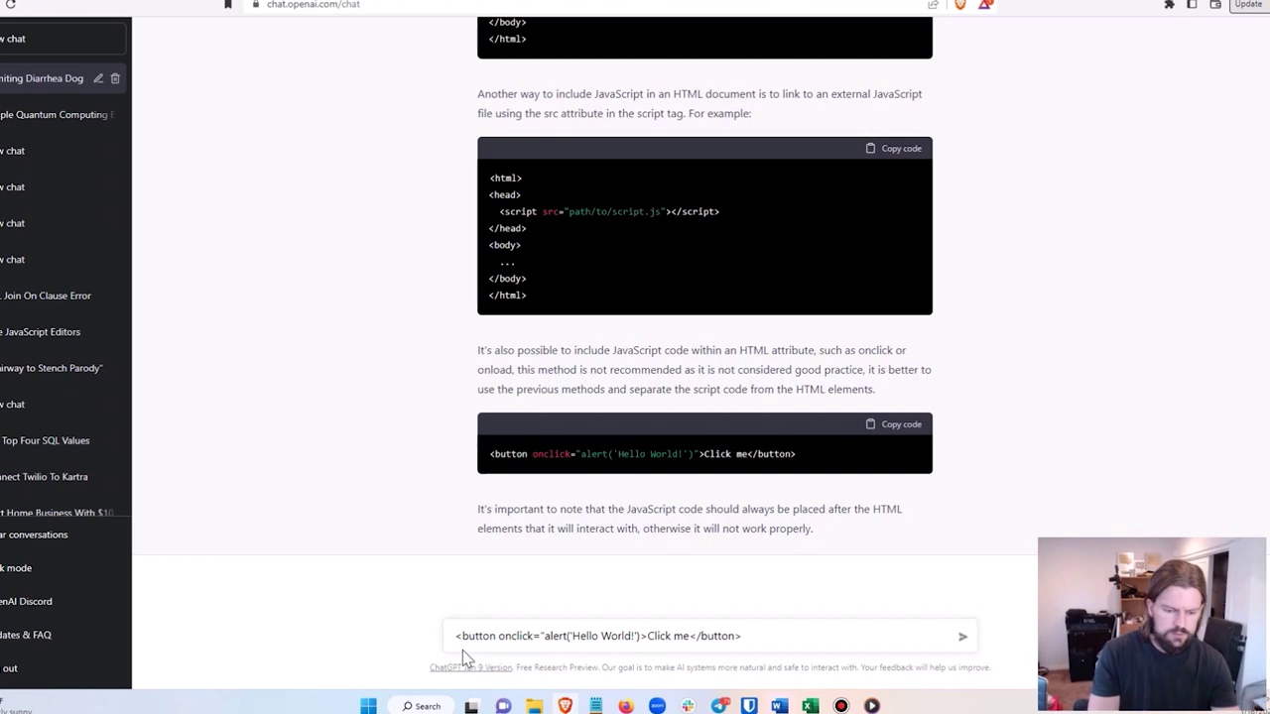
type("What's whro")
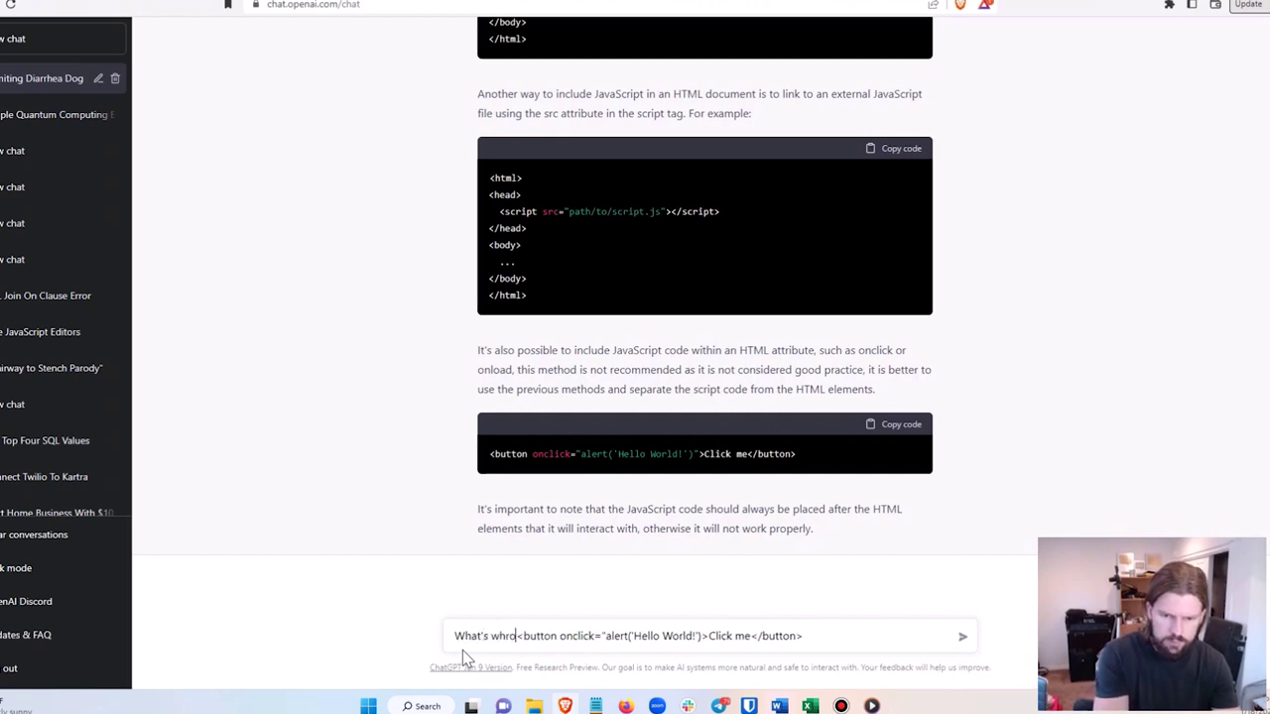
key("BackSpace")
key("BackSpace")
key("BackSpace")
type("rong with this cod")
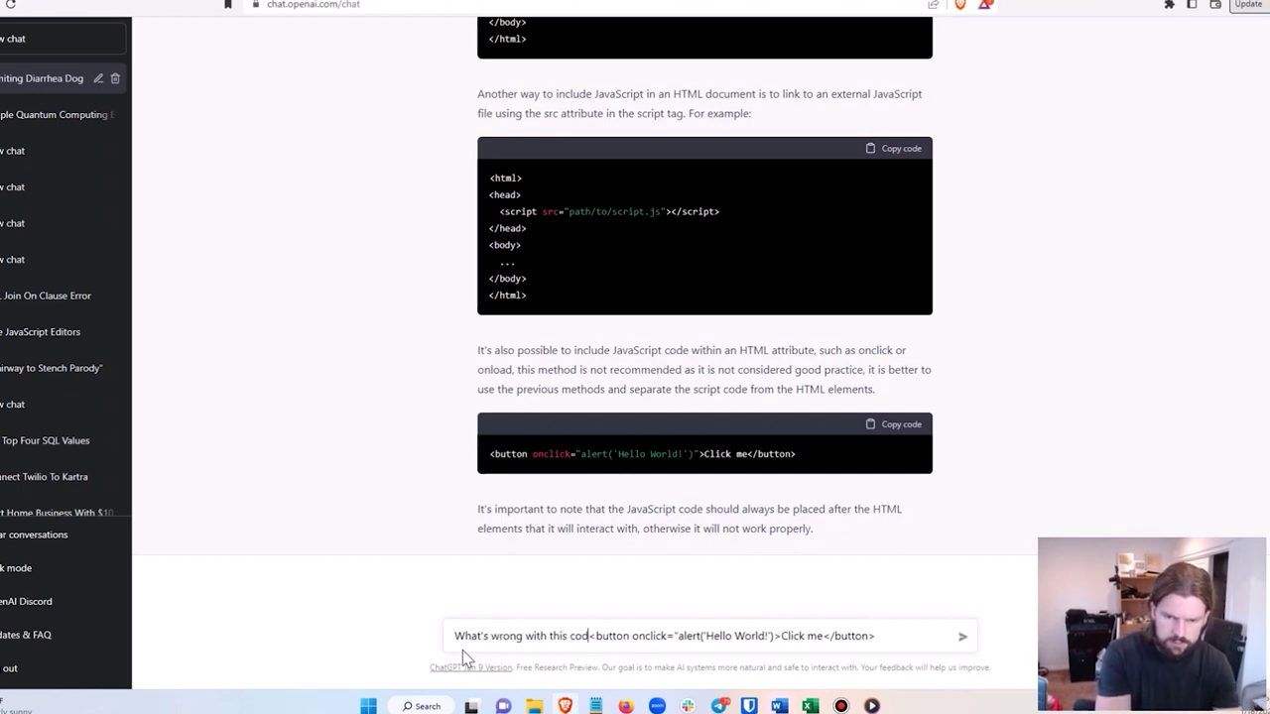
type("e:")
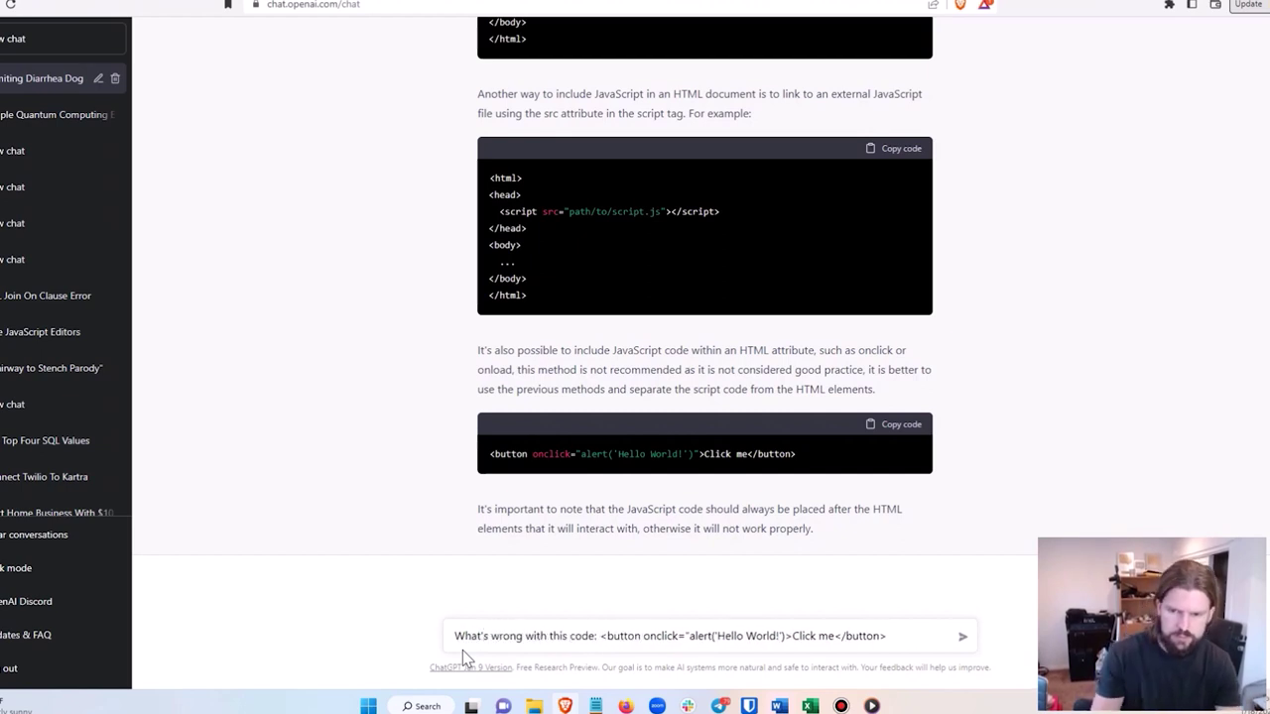
left_click(962, 640)
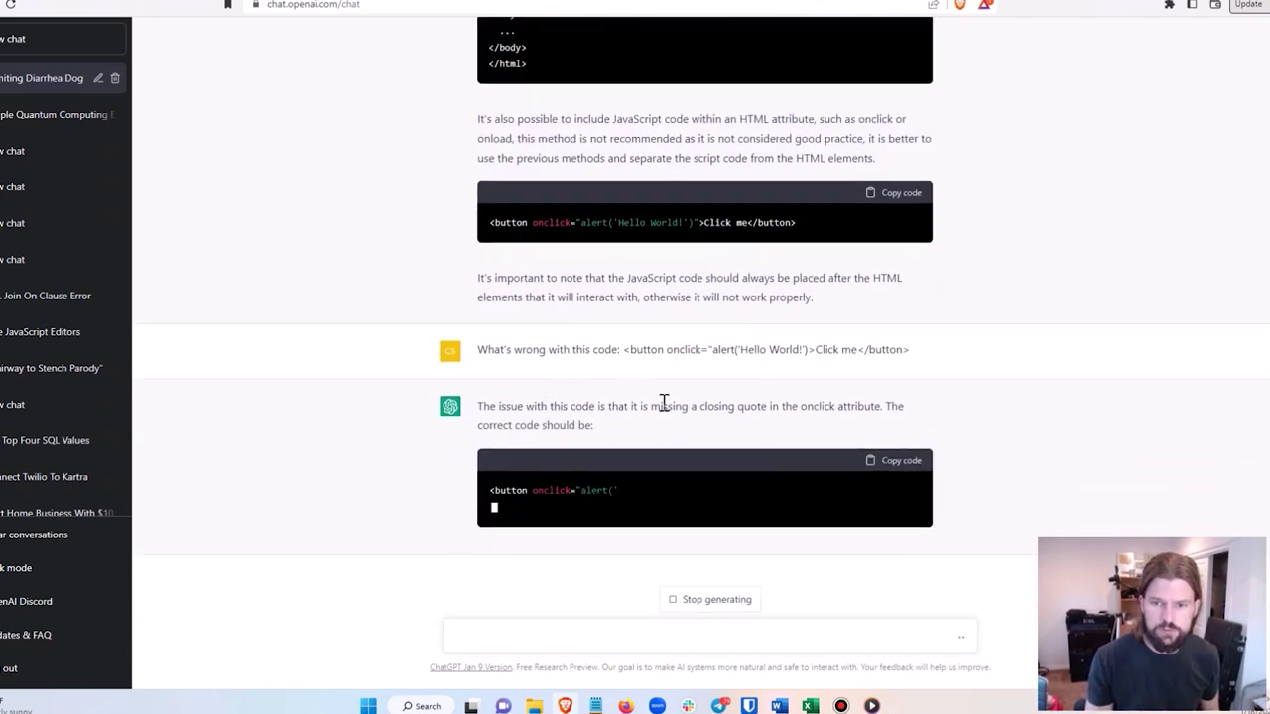
Highlight the missing-closing-quote explanation and the sent question while the reply streams.
left_click_drag(629, 406, 765, 413)
left_click(732, 429)
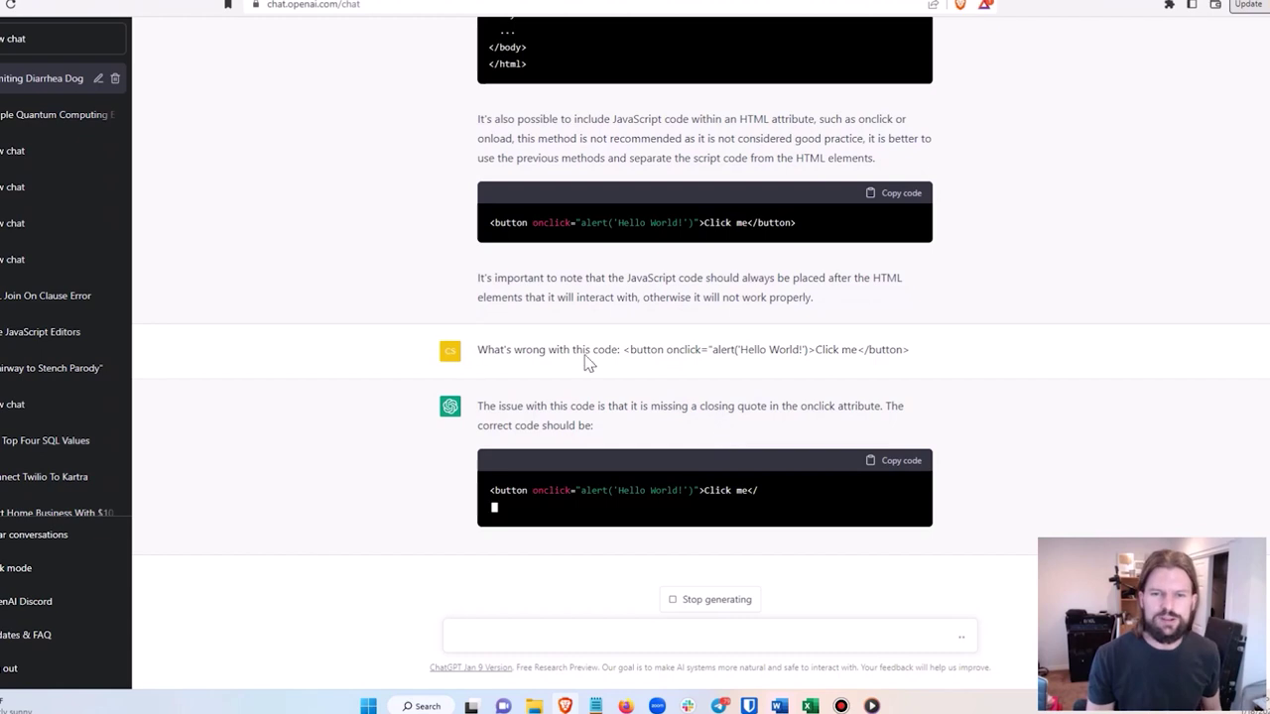
left_click_drag(480, 350, 982, 334)
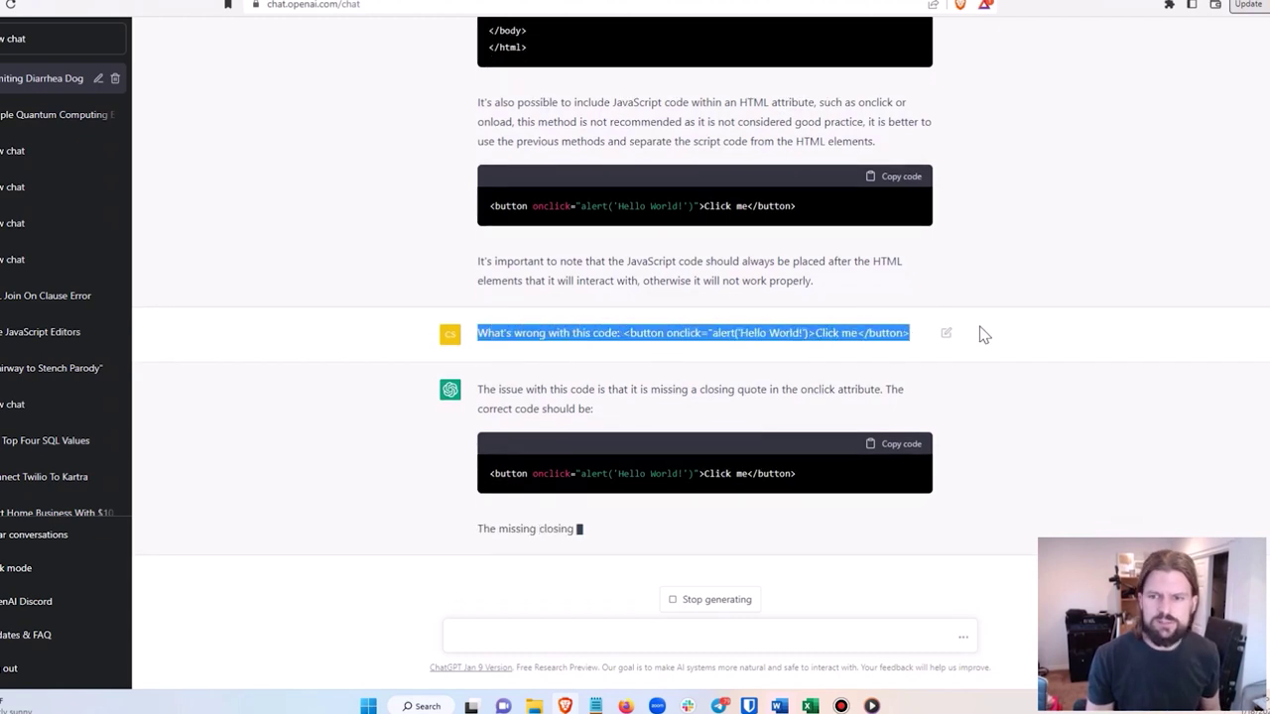
left_click(902, 363)
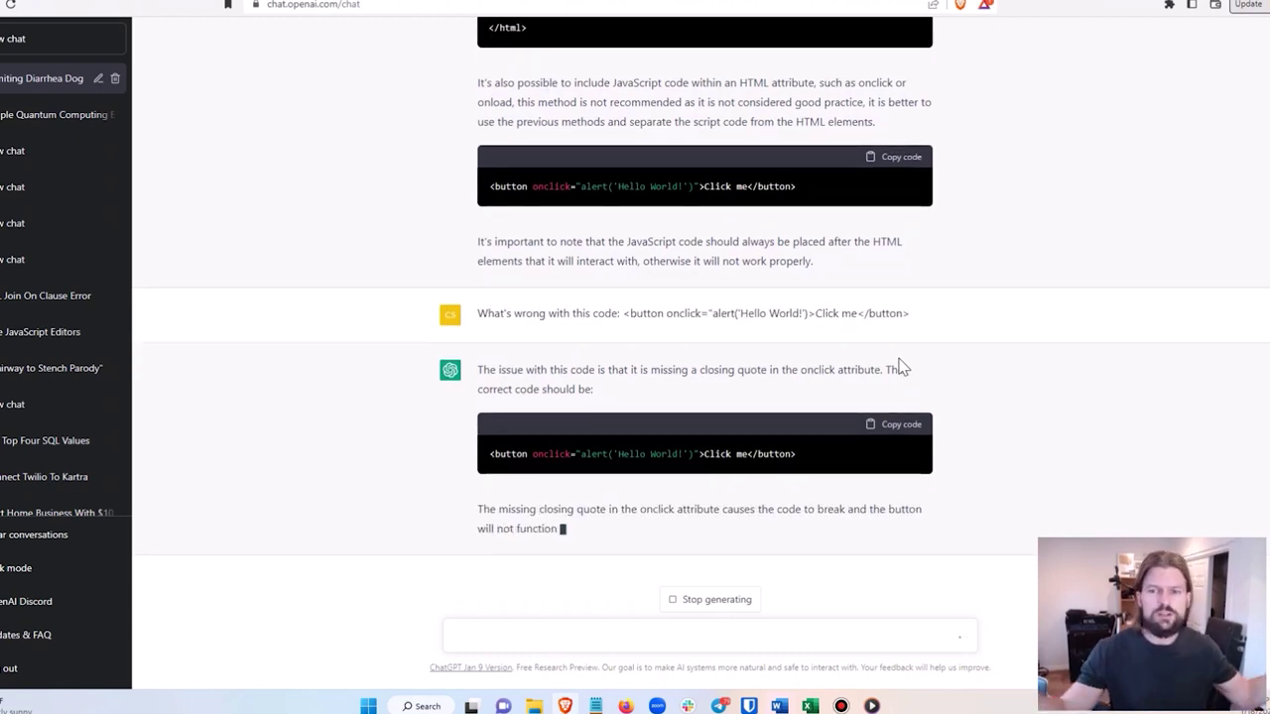